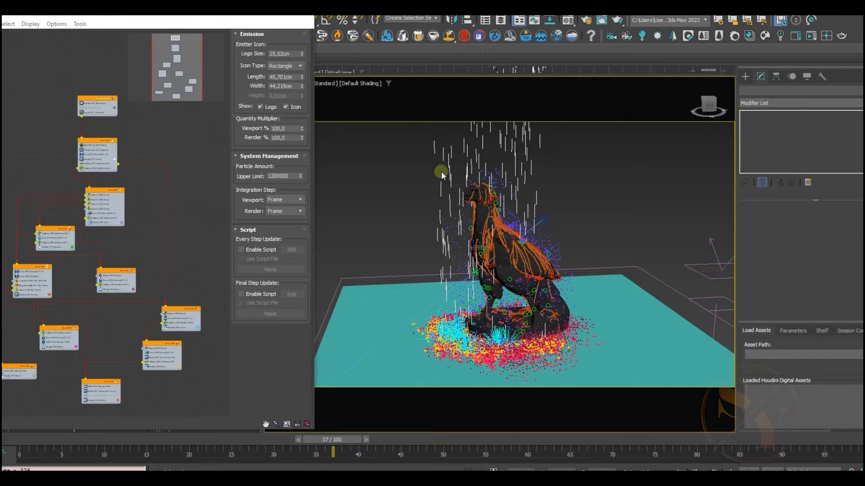
Locate the PF Source 001 node in the particle flow and inspect the parameters of the ground plane and the statue mesh.
{"action": "left_click", "coordinate": [541, 319]}
{"action": "left_click", "coordinate": [581, 238]}
{"action": "scroll", "coordinate": [161, 255], "scroll_direction": "up", "scroll_amount": 3}
{"action": "scroll", "coordinate": [101, 170], "scroll_direction": "up", "scroll_amount": 2}
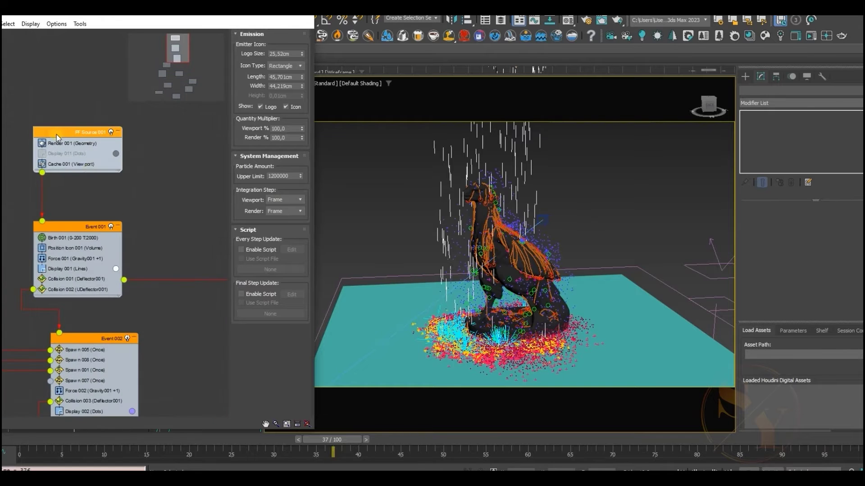
{"action": "middle_click_drag", "start_coordinate": [153, 159], "coordinate": [146, 179]}
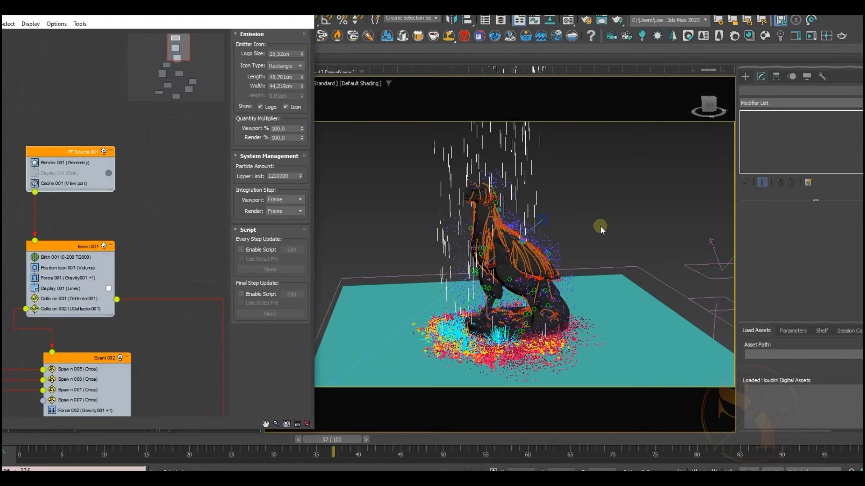
{"action": "mouse_move", "coordinate": [600, 226]}
{"action": "middle_mouse_down", "text": "alt"}
{"action": "mouse_move", "coordinate": [603, 216]}
{"action": "mouse_move", "coordinate": [604, 236]}
{"action": "middle_mouse_up", "text": "alt"}
{"action": "left_click", "coordinate": [618, 274]}
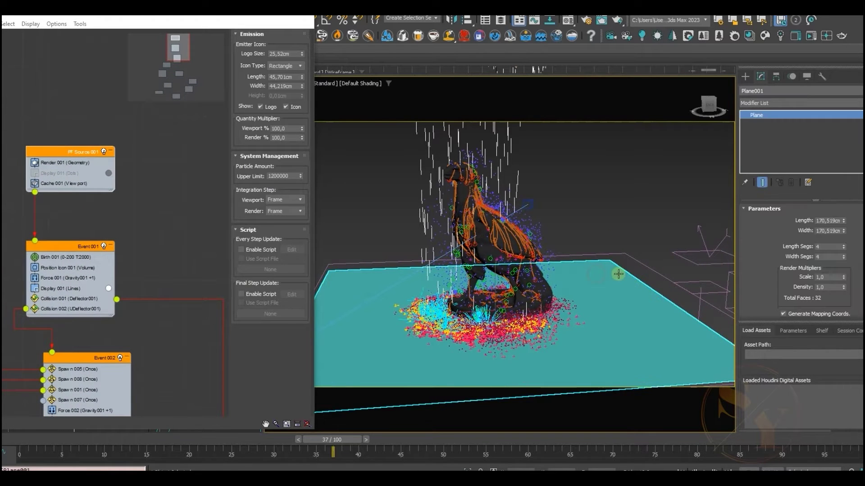
{"action": "left_click", "coordinate": [547, 289]}
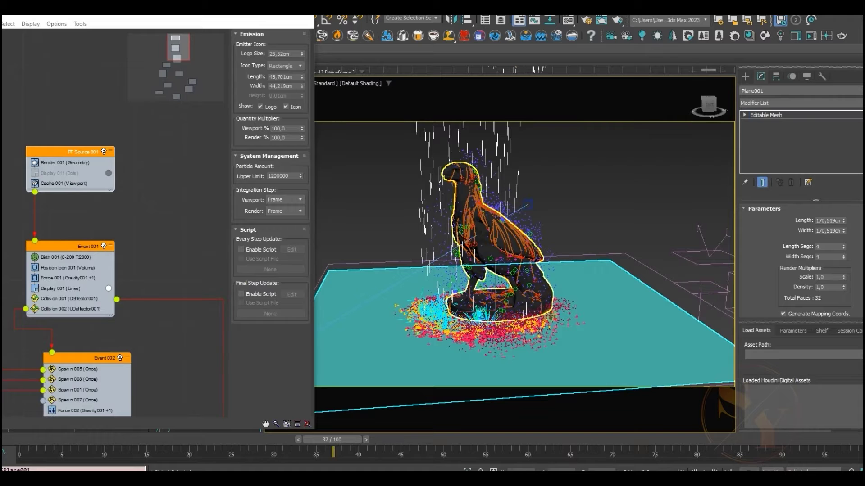
{"action": "left_click", "coordinate": [552, 316]}
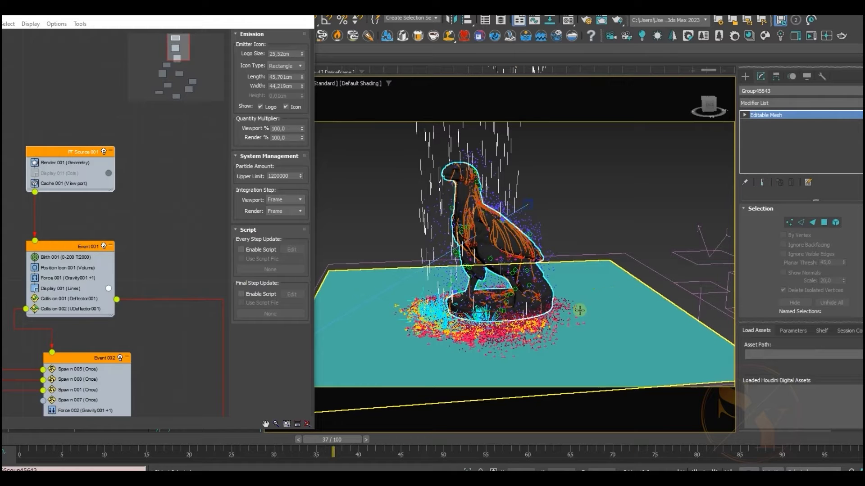
Inspect the Deflector001 and UDeflector001 space warps along with the ground plane and statue mesh they belong to.
{"action": "middle_click_drag", "start_coordinate": [617, 216], "coordinate": [597, 251]}
{"action": "left_click_drag", "start_coordinate": [715, 300], "coordinate": [628, 291]}
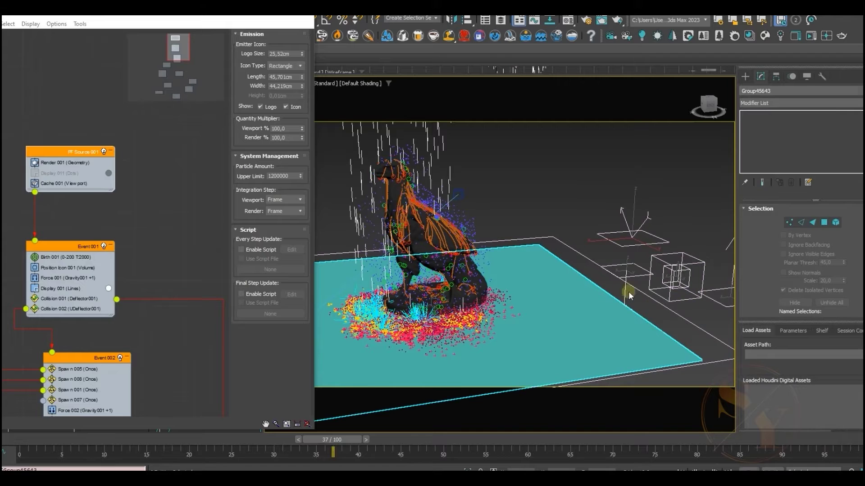
{"action": "left_click", "coordinate": [567, 231]}
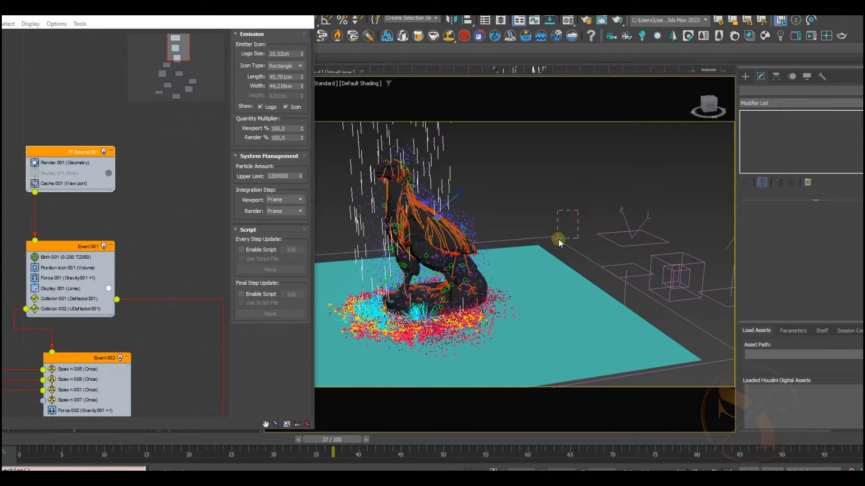
{"action": "left_click", "coordinate": [554, 246]}
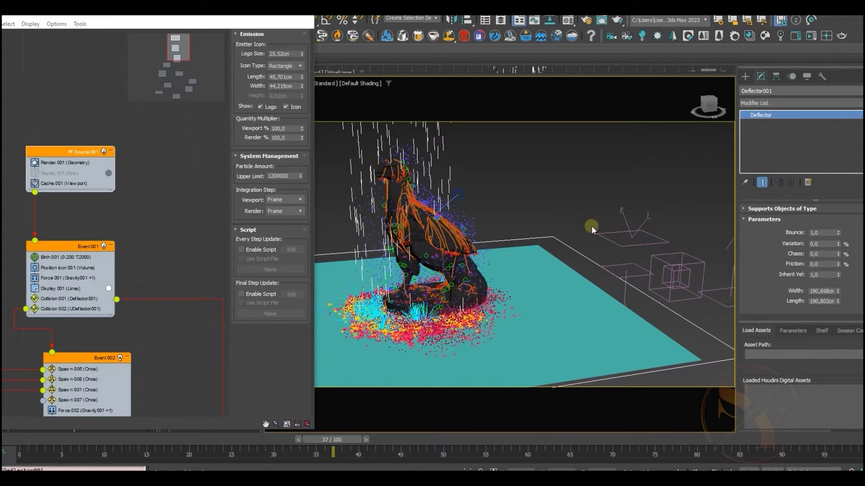
{"action": "left_click", "coordinate": [607, 242]}
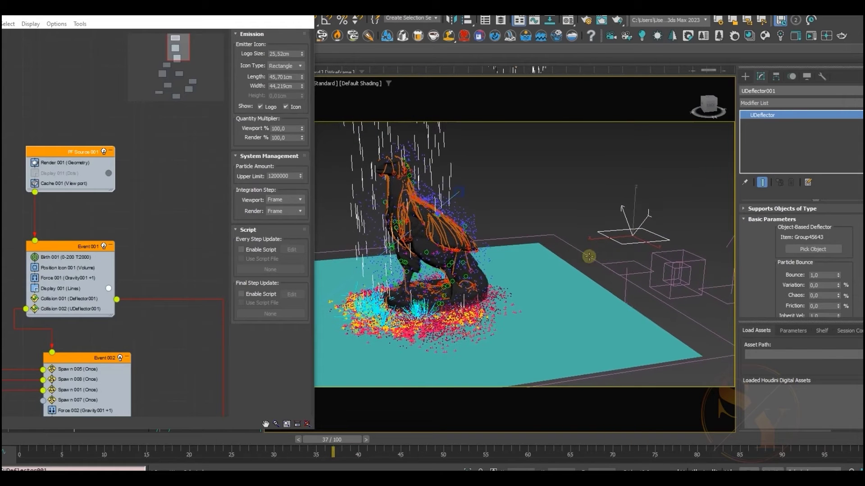
{"action": "left_click", "coordinate": [551, 237]}
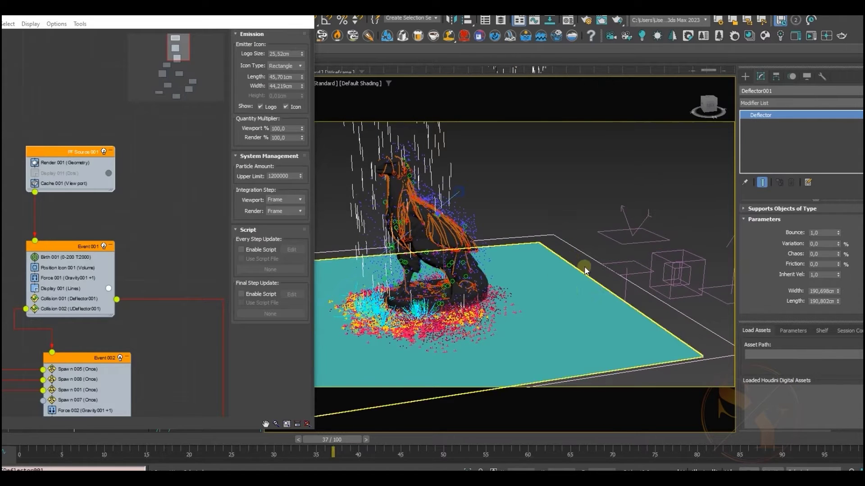
{"action": "left_click", "coordinate": [546, 283]}
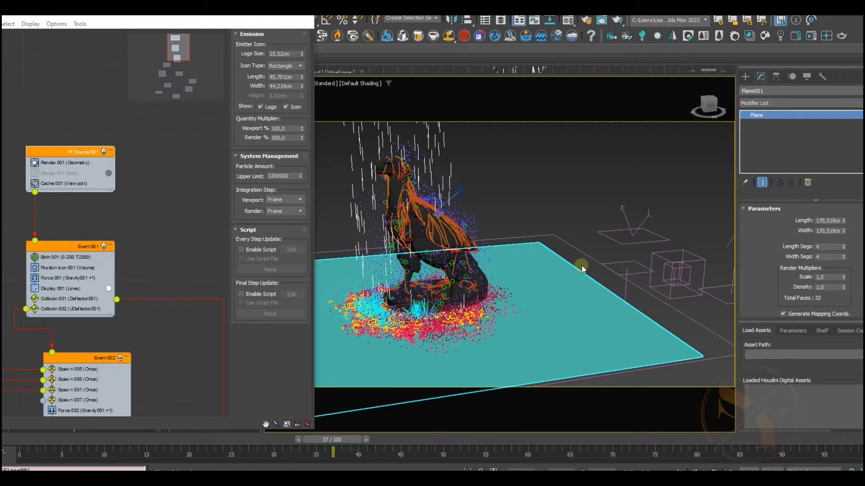
{"action": "left_click", "coordinate": [616, 260]}
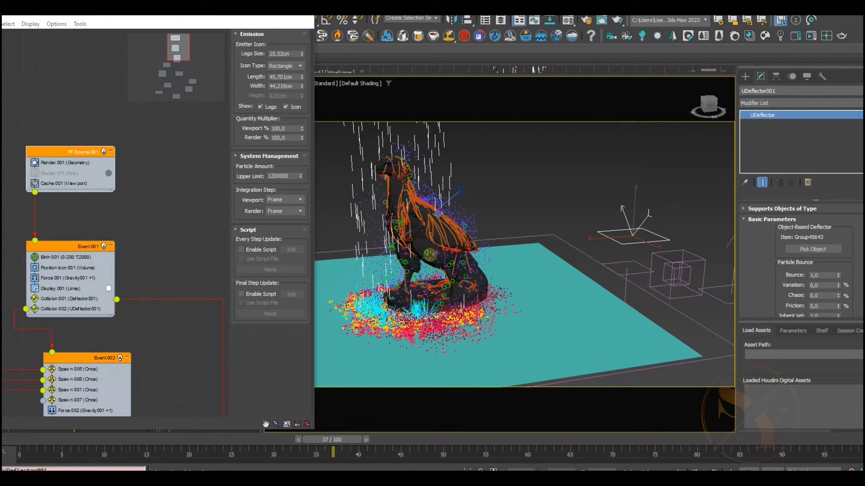
{"action": "left_click", "coordinate": [491, 233]}
{"action": "middle_click_drag", "start_coordinate": [507, 246], "coordinate": [614, 269], "text": "alt"}
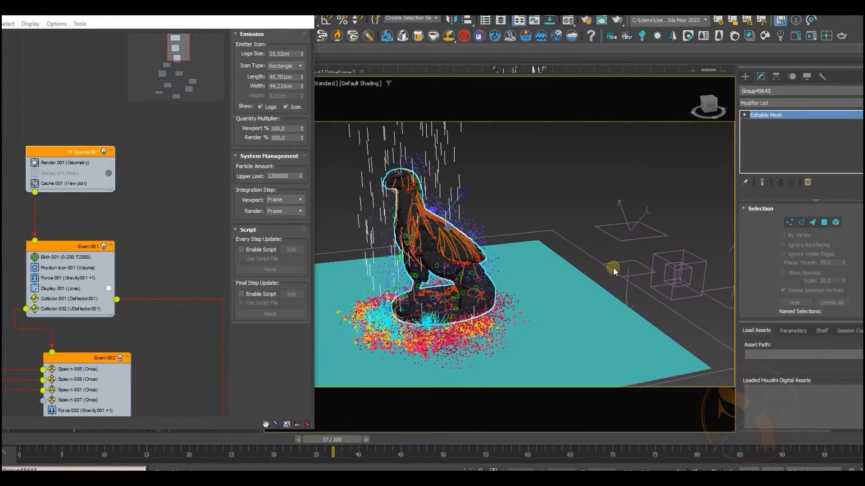
Inspect the parameters of the Gravity001, Drag001 and Wind001 space warps beside the ground plane.
{"action": "left_click", "coordinate": [669, 271]}
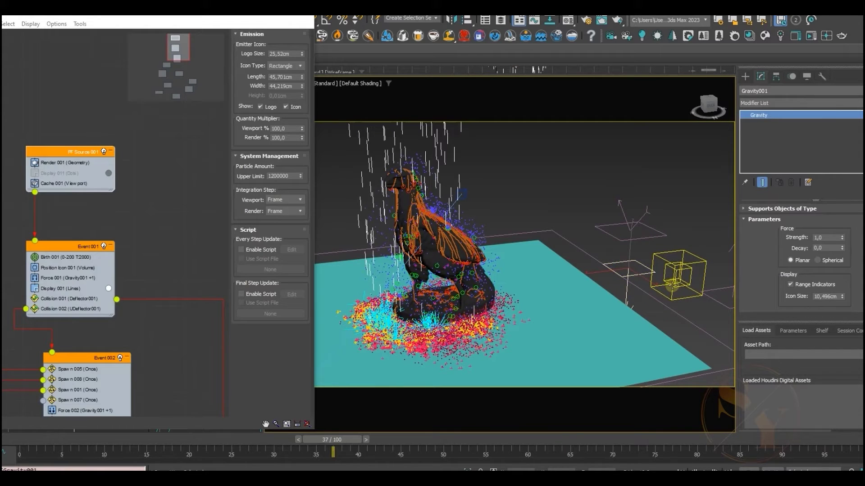
{"action": "middle_click_drag", "start_coordinate": [622, 251], "coordinate": [604, 239]}
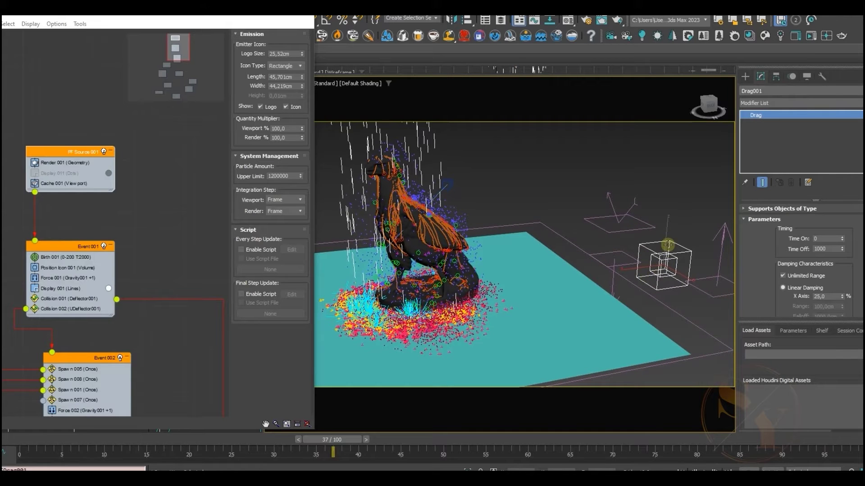
{"action": "middle_click_drag", "start_coordinate": [687, 239], "coordinate": [674, 238]}
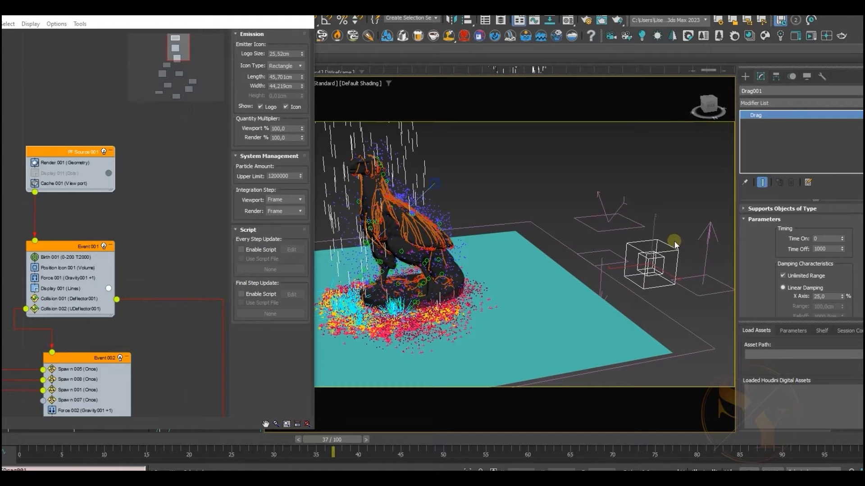
{"action": "left_click", "coordinate": [696, 296]}
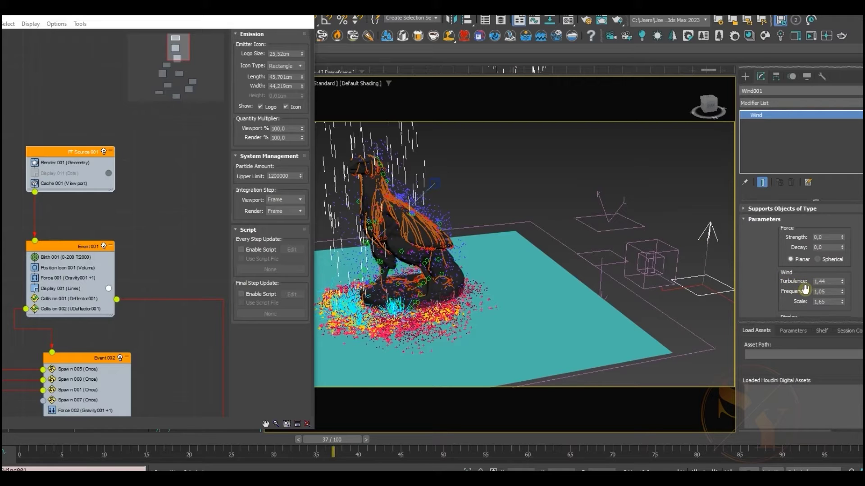
{"action": "middle_click_drag", "start_coordinate": [579, 231], "coordinate": [660, 243]}
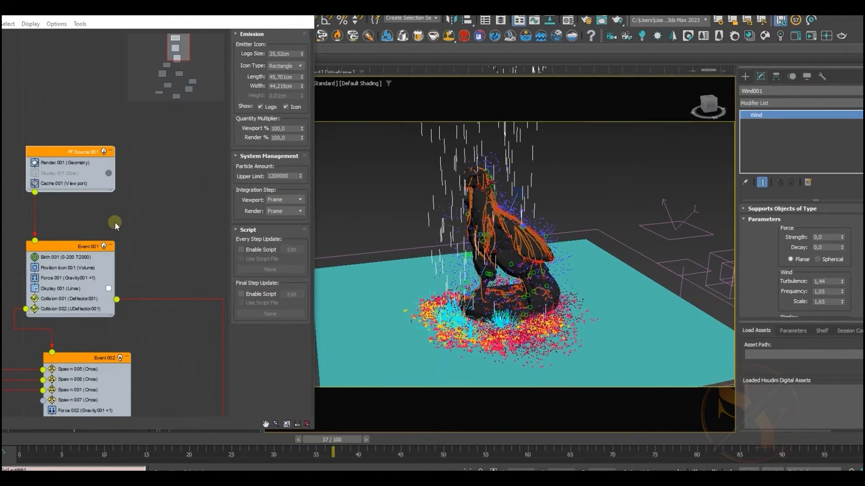
Select the particle emitter icon above the statue and find its PF Source 001 node in the particle flow.
{"action": "middle_click_drag", "start_coordinate": [130, 165], "coordinate": [110, 68]}
{"action": "scroll", "coordinate": [147, 182], "scroll_direction": "down", "scroll_amount": 3}
{"action": "scroll", "coordinate": [158, 175], "scroll_direction": "down", "scroll_amount": 1}
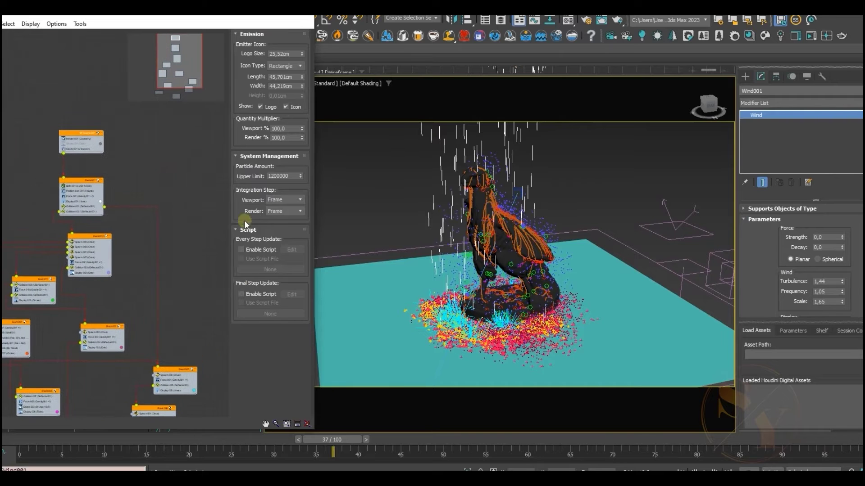
{"action": "middle_click_drag", "start_coordinate": [348, 246], "coordinate": [385, 227]}
{"action": "left_click", "coordinate": [458, 218]}
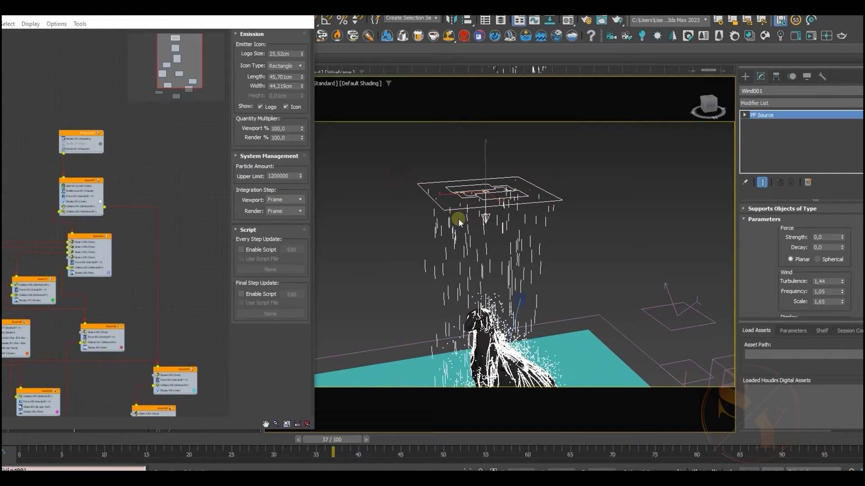
{"action": "middle_click_drag", "start_coordinate": [176, 187], "coordinate": [171, 231]}
{"action": "scroll", "coordinate": [82, 192], "scroll_direction": "up", "scroll_amount": 3}
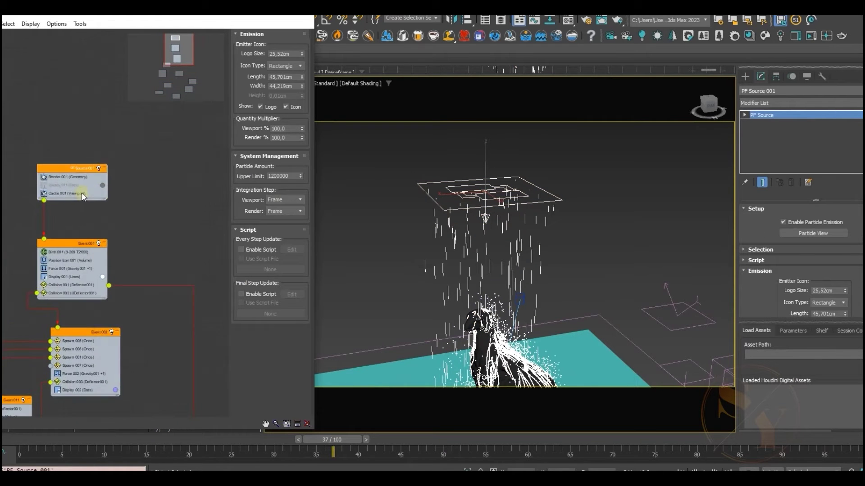
Move the Event 001 node up, closer to the PF Source 001 node.
{"action": "left_click", "coordinate": [57, 165]}
{"action": "scroll", "coordinate": [139, 203], "scroll_direction": "down", "scroll_amount": 3}
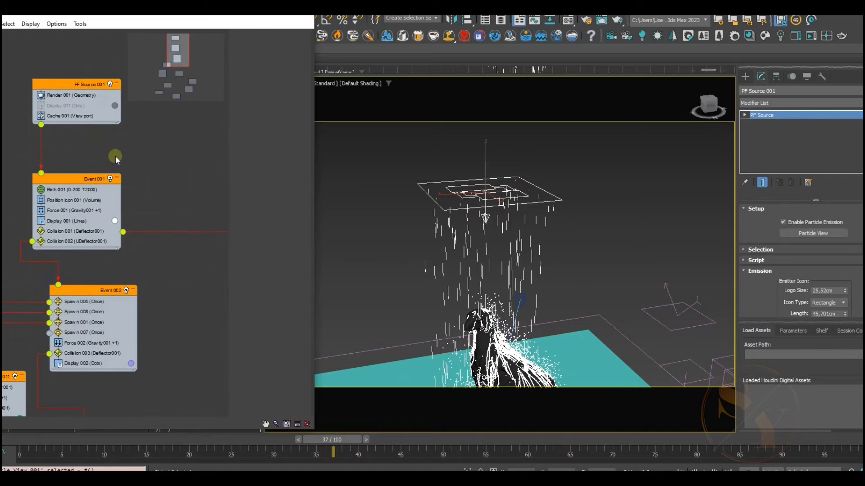
{"action": "left_click", "coordinate": [72, 161]}
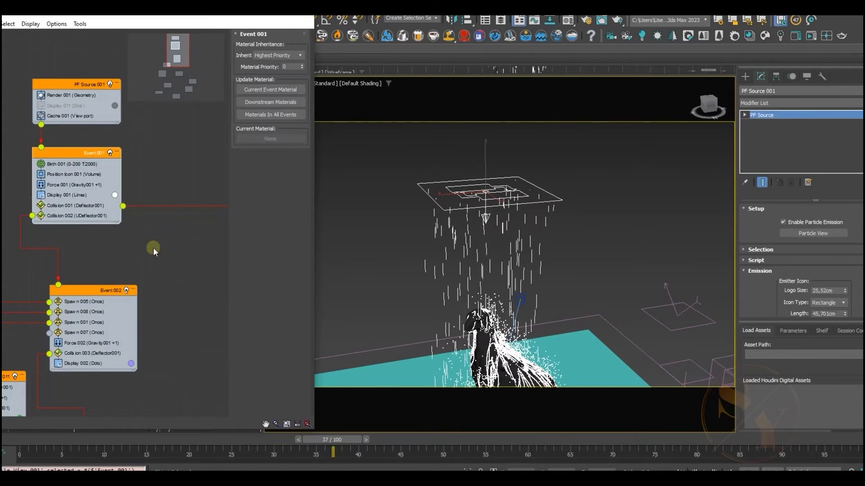
{"action": "mouse_move", "coordinate": [153, 248]}
{"action": "middle_mouse_down"}
{"action": "mouse_move", "coordinate": [131, 245]}
{"action": "mouse_move", "coordinate": [147, 213]}
{"action": "mouse_move", "coordinate": [141, 276]}
{"action": "mouse_move", "coordinate": [143, 251]}
{"action": "mouse_move", "coordinate": [159, 243]}
{"action": "middle_mouse_up"}
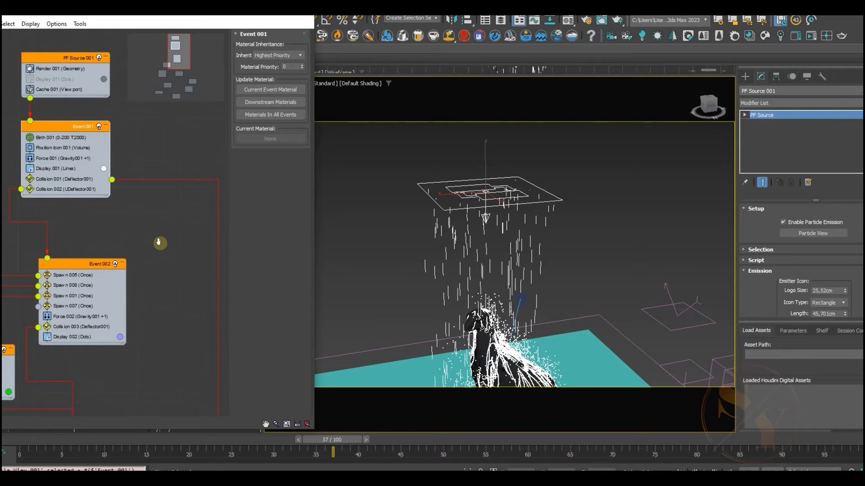
Review the Birth 001 and Position Icon 001 operator settings in Event 001 against the emitter above the statue.
{"action": "middle_click_drag", "start_coordinate": [382, 283], "coordinate": [427, 239]}
{"action": "scroll", "coordinate": [423, 241], "scroll_direction": "down", "scroll_amount": 2}
{"action": "middle_click_drag", "start_coordinate": [132, 230], "coordinate": [134, 246]}
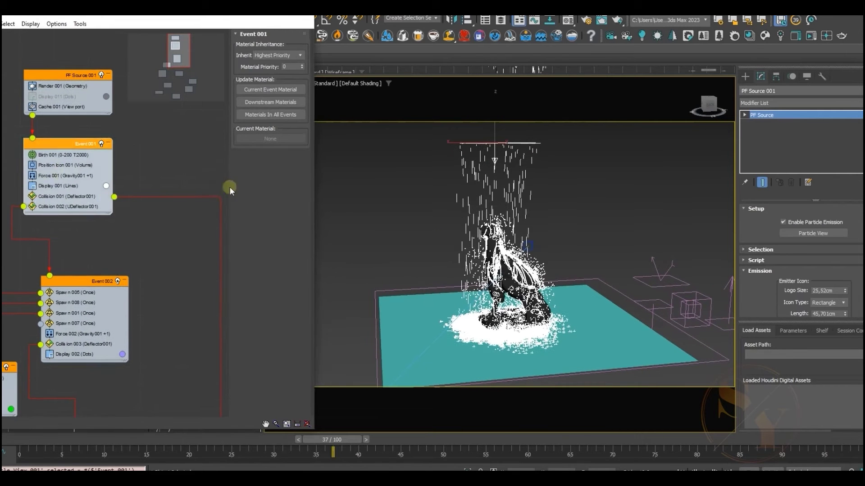
{"action": "middle_click_drag", "start_coordinate": [407, 185], "coordinate": [436, 192], "text": "alt"}
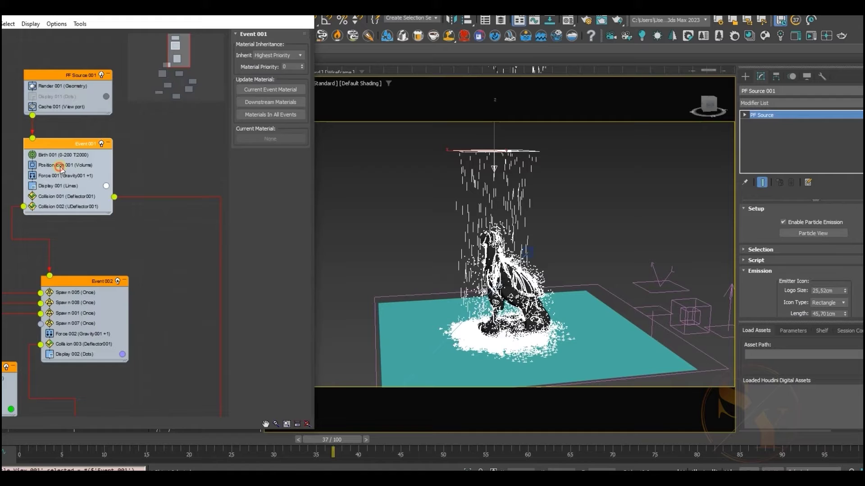
{"action": "left_click", "coordinate": [74, 165]}
{"action": "left_click", "coordinate": [63, 154]}
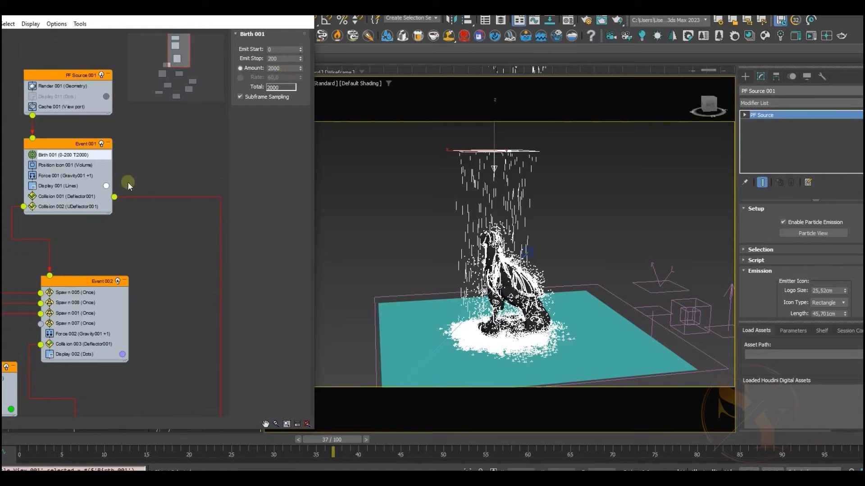
{"action": "middle_click_drag", "start_coordinate": [151, 220], "coordinate": [151, 228]}
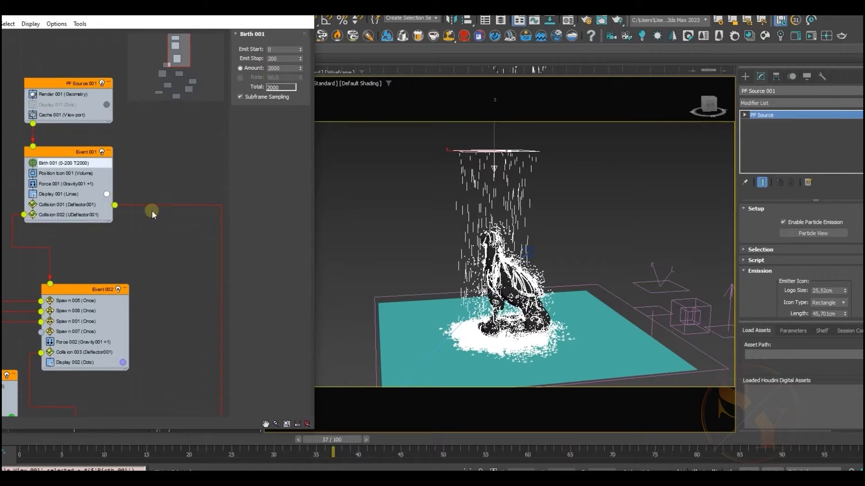
{"action": "left_click", "coordinate": [63, 174]}
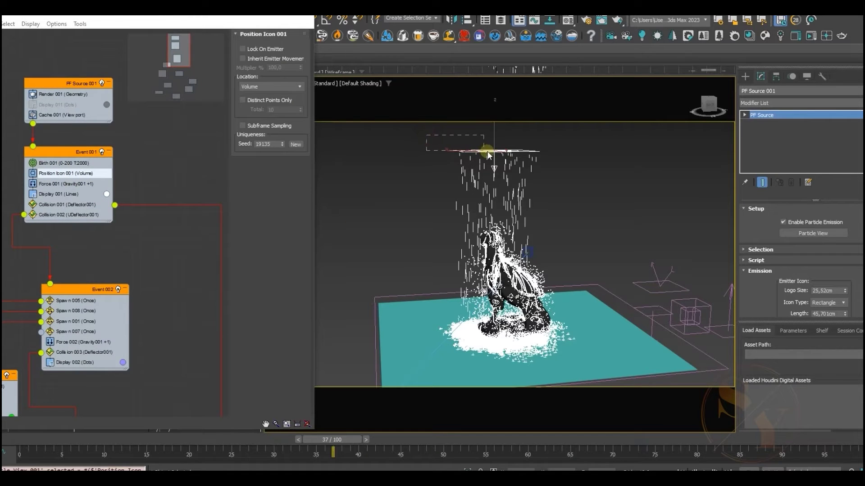
{"action": "left_click_drag", "start_coordinate": [487, 152], "coordinate": [477, 154]}
Review the Force 001 and Display 001 operators in Event 001, selecting the Drag001 space warp and the emitter in the scene.
{"action": "left_click", "coordinate": [63, 184]}
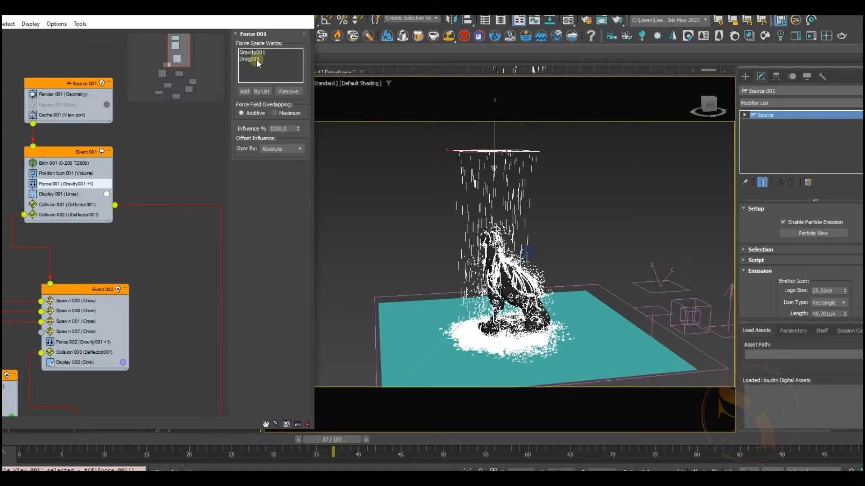
{"action": "left_click", "coordinate": [689, 316]}
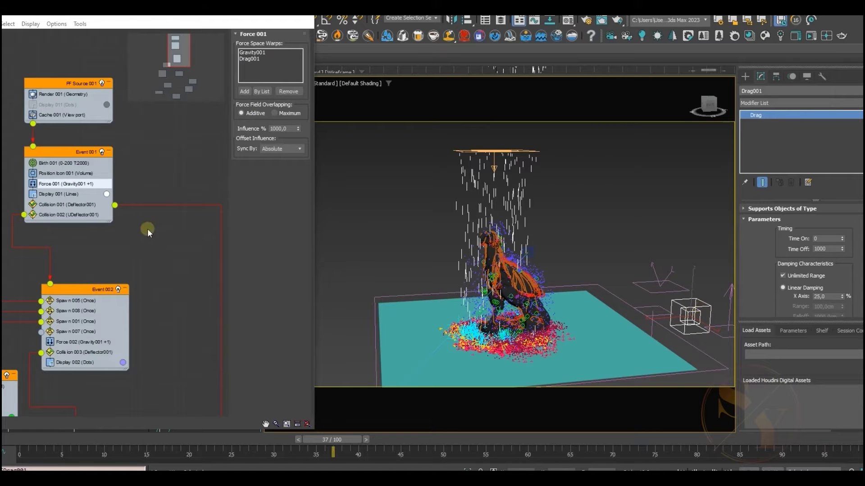
{"action": "left_click", "coordinate": [64, 193]}
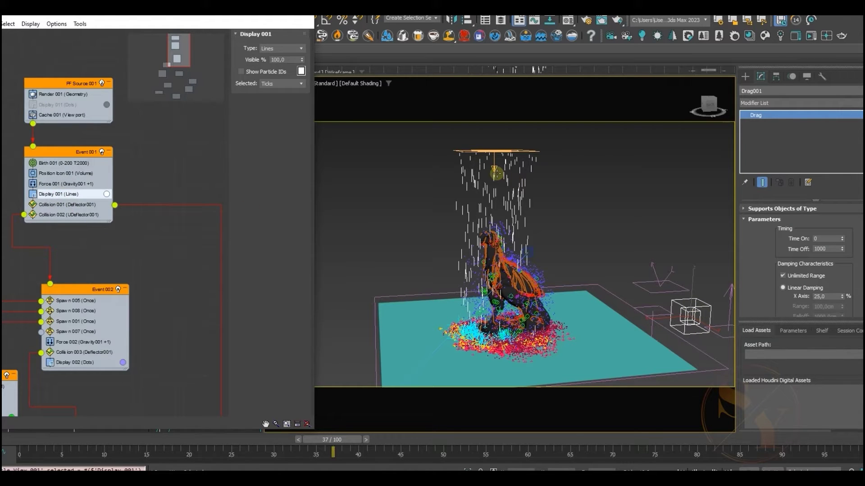
{"action": "left_click_drag", "start_coordinate": [433, 180], "coordinate": [561, 200]}
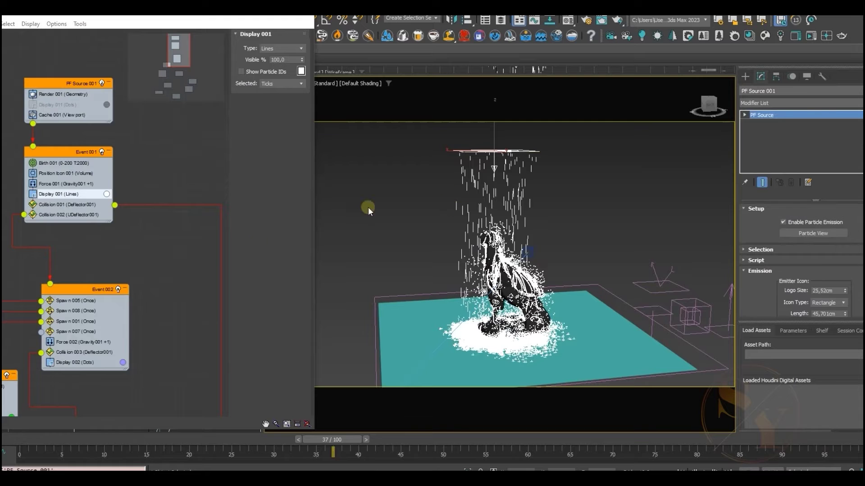
Preview the rain at frame 62 and view the Collision 001 test settings in Event 001.
{"action": "left_click_drag", "start_coordinate": [322, 439], "coordinate": [545, 453]}
{"action": "left_click", "coordinate": [69, 207]}
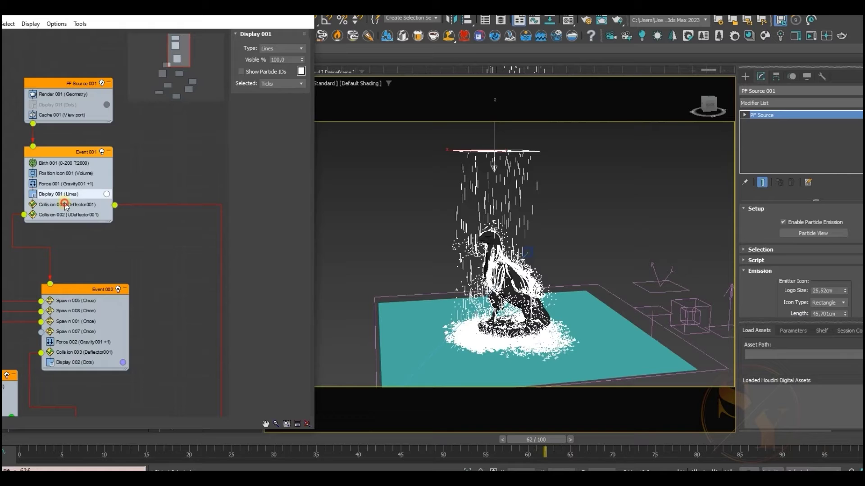
{"action": "middle_click_drag", "start_coordinate": [142, 251], "coordinate": [133, 231]}
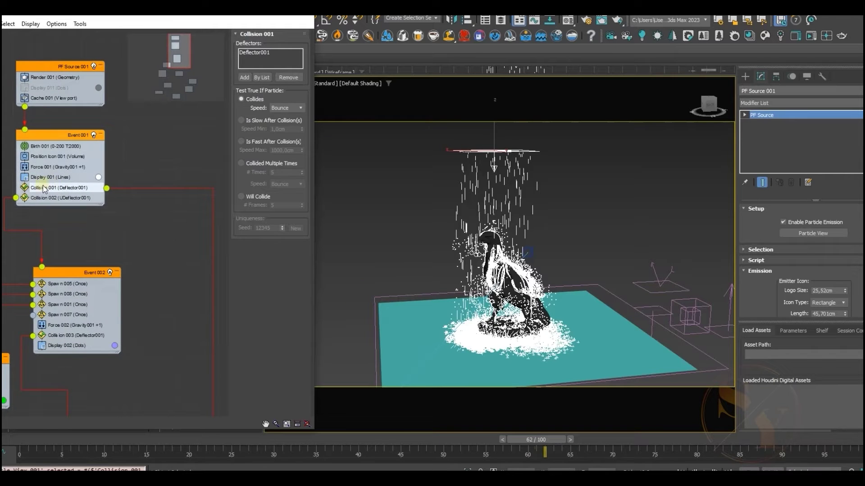
Compare the Collision 001 and Collision 002 test settings in Event 001, checking their deflectors against the statue and ground plane.
{"action": "left_click", "coordinate": [55, 198]}
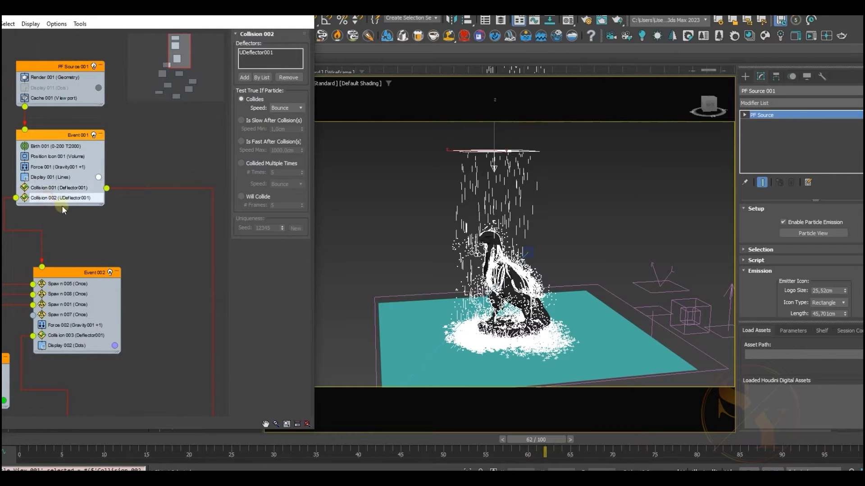
{"action": "left_click", "coordinate": [45, 187]}
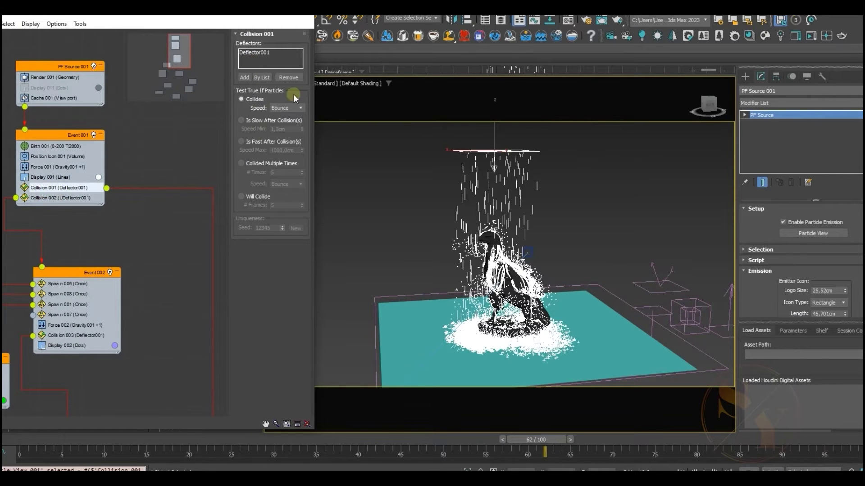
{"action": "left_click", "coordinate": [69, 200]}
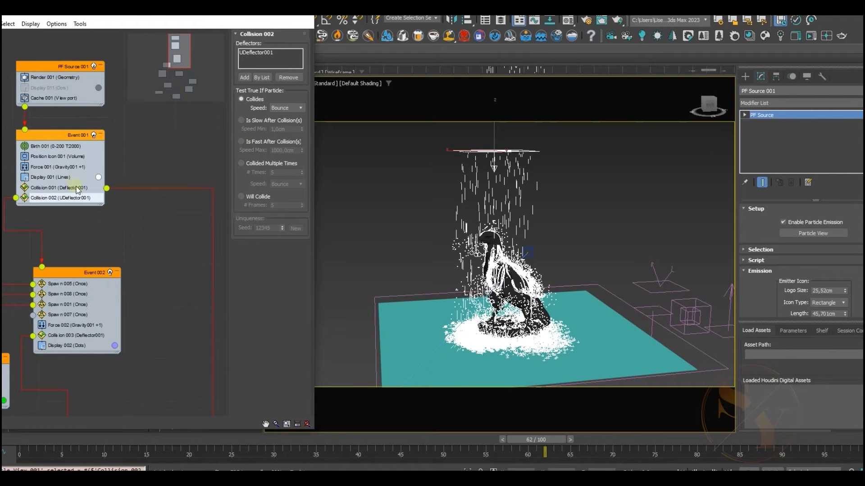
{"action": "left_click", "coordinate": [63, 191]}
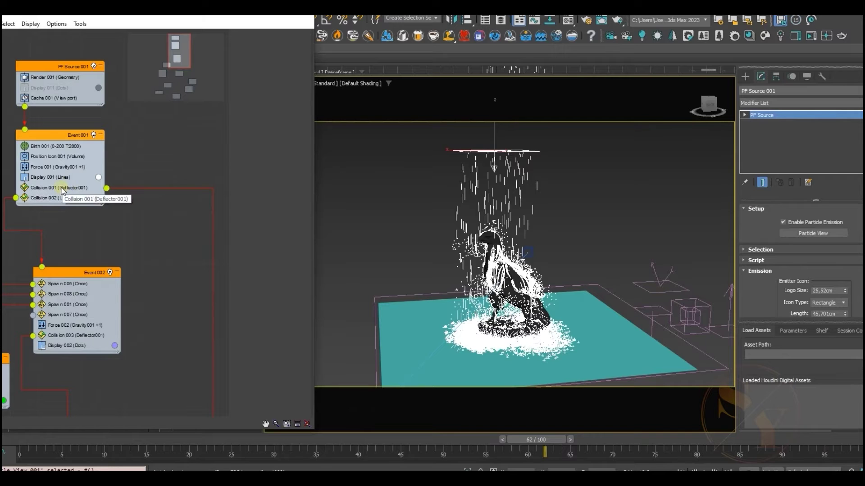
{"action": "left_click", "coordinate": [62, 189]}
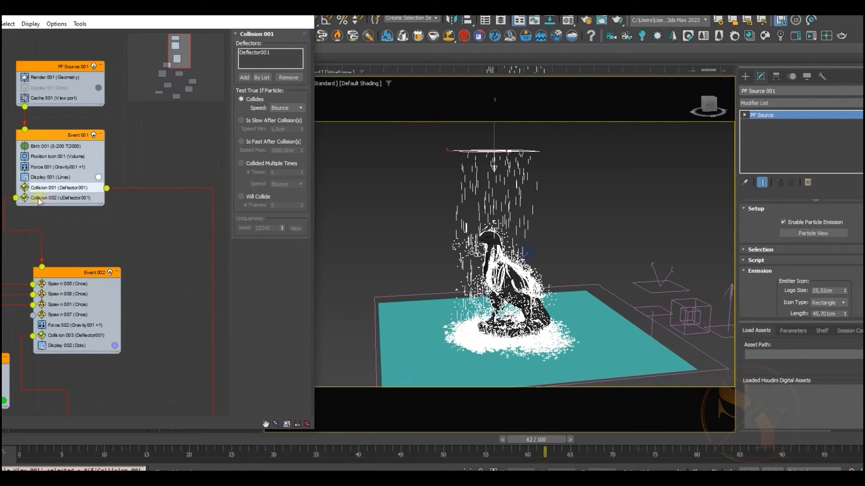
{"action": "left_click", "coordinate": [54, 200]}
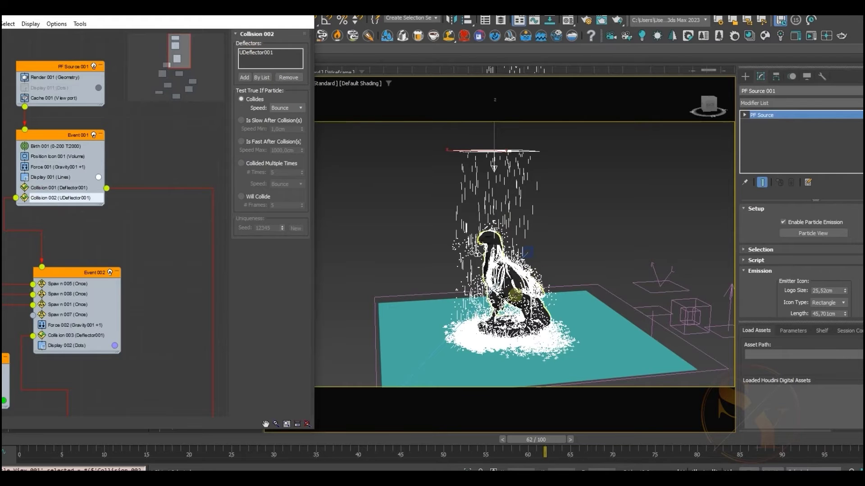
{"action": "middle_click_drag", "start_coordinate": [518, 303], "coordinate": [505, 268]}
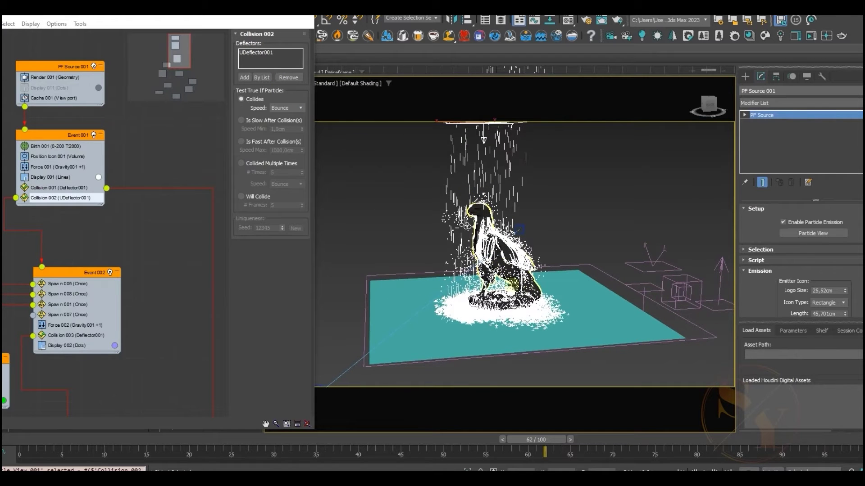
{"action": "middle_click_drag", "start_coordinate": [104, 225], "coordinate": [46, 196]}
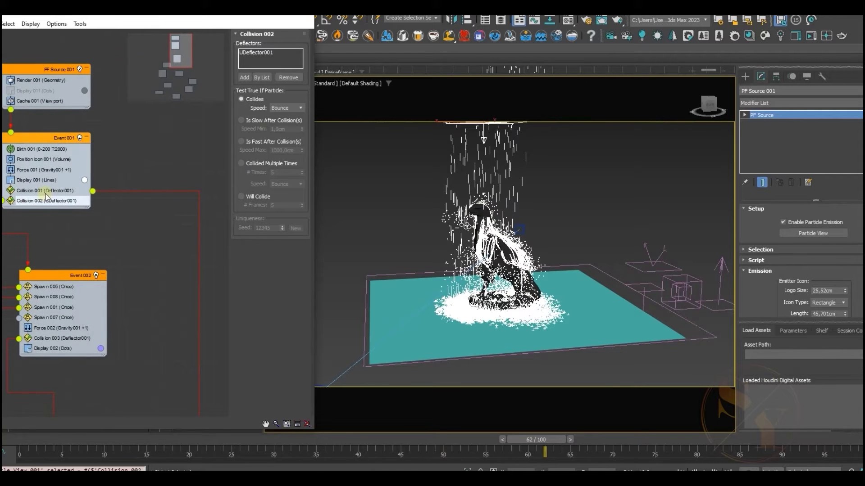
Follow the Collision 001 output of Event 001 to Event 005 and view the settings of Event 005.
{"action": "left_click", "coordinate": [46, 192]}
{"action": "middle_click_drag", "start_coordinate": [94, 157], "coordinate": [104, 170]}
{"action": "middle_click_drag", "start_coordinate": [162, 270], "coordinate": [95, 32]}
{"action": "scroll", "coordinate": [174, 221], "scroll_direction": "down", "scroll_amount": 3}
{"action": "middle_click_drag", "start_coordinate": [175, 220], "coordinate": [150, 170]}
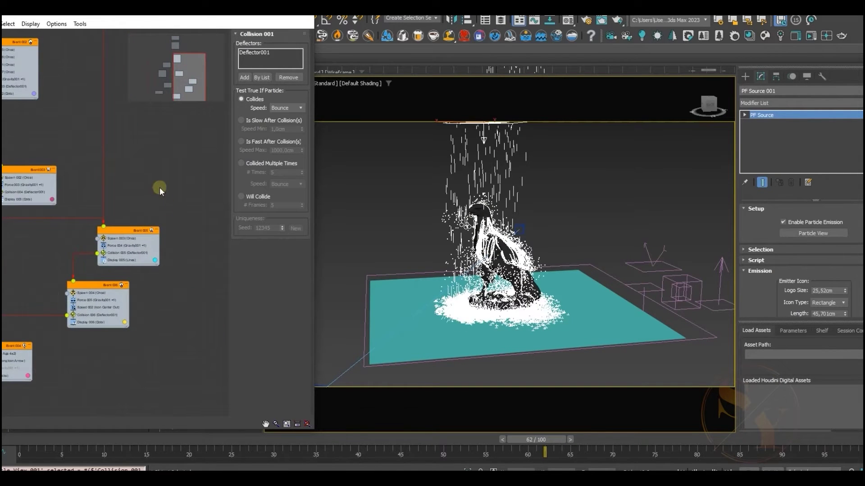
{"action": "middle_click_drag", "start_coordinate": [164, 199], "coordinate": [181, 341]}
{"action": "middle_click_drag", "start_coordinate": [142, 377], "coordinate": [141, 236]}
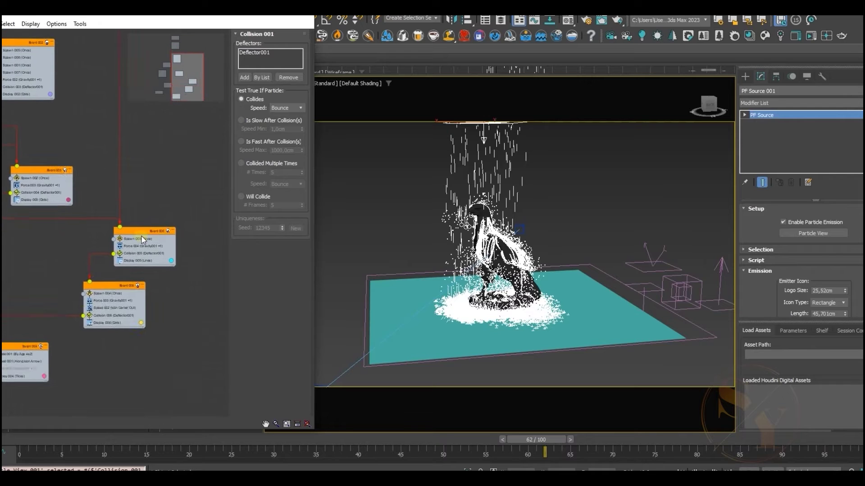
{"action": "scroll", "coordinate": [141, 236], "scroll_direction": "up", "scroll_amount": 3}
{"action": "left_click", "coordinate": [129, 231]}
{"action": "middle_click_drag", "start_coordinate": [145, 189], "coordinate": [143, 171]}
{"action": "scroll", "coordinate": [131, 221], "scroll_direction": "up", "scroll_amount": 1}
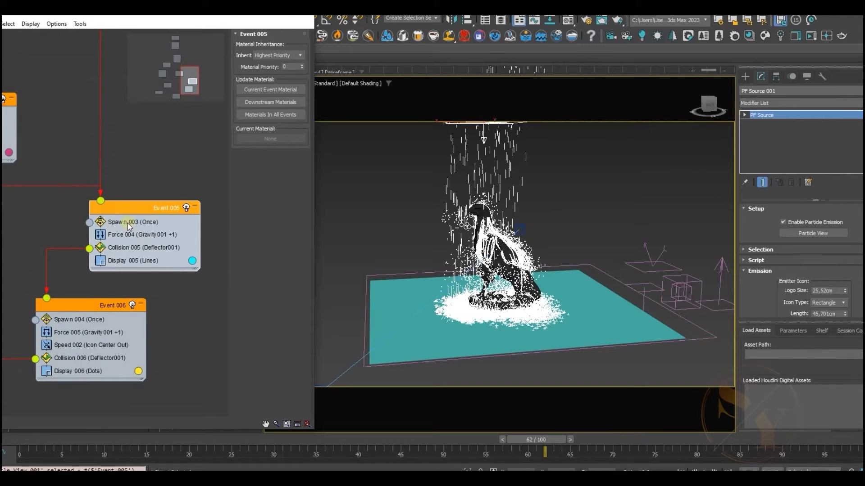
View the Spawn 003 settings in Event 005 and preview the ground splashes around the statue's base at frame 32.
{"action": "left_click", "coordinate": [128, 222]}
{"action": "left_click_drag", "start_coordinate": [229, 439], "coordinate": [88, 439]}
{"action": "left_click", "coordinate": [397, 218]}
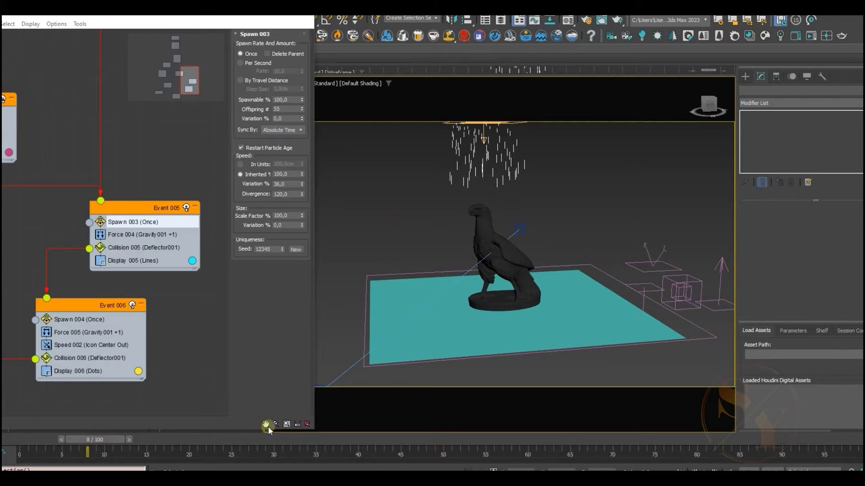
{"action": "left_click_drag", "start_coordinate": [231, 443], "coordinate": [290, 439]}
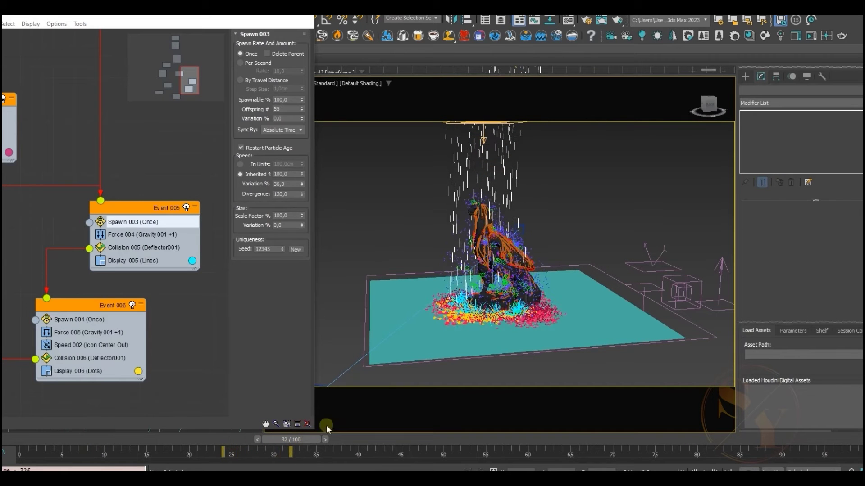
{"action": "middle_click_drag", "start_coordinate": [458, 311], "coordinate": [473, 286]}
{"action": "scroll", "coordinate": [473, 286], "scroll_direction": "up", "scroll_amount": 3}
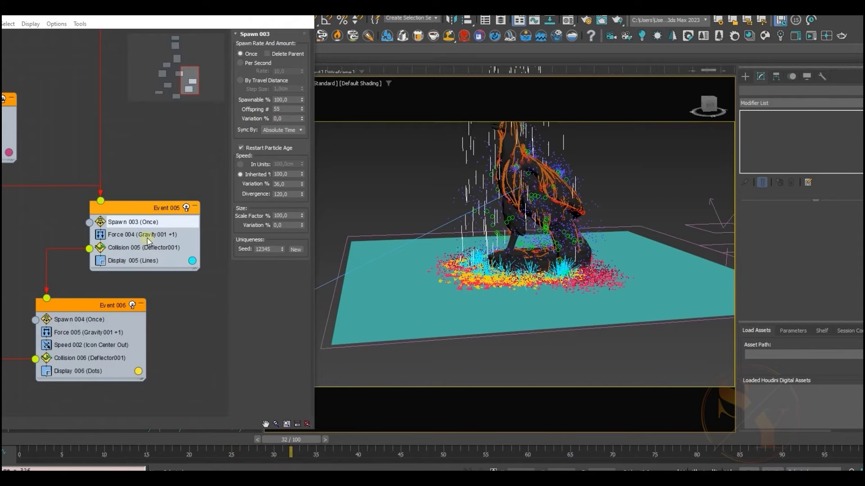
{"action": "scroll", "coordinate": [164, 158], "scroll_direction": "up", "scroll_amount": 1}
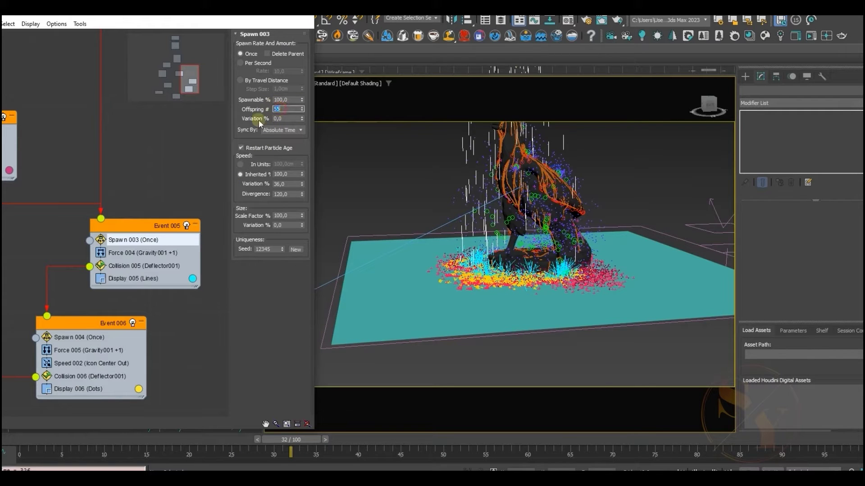
Review the Spawn 003 offspring amount, the Force 004 space warps and the Collision 005 deflector in Event 005.
{"action": "double_click", "coordinate": [284, 109]}
{"action": "left_click", "coordinate": [182, 157]}
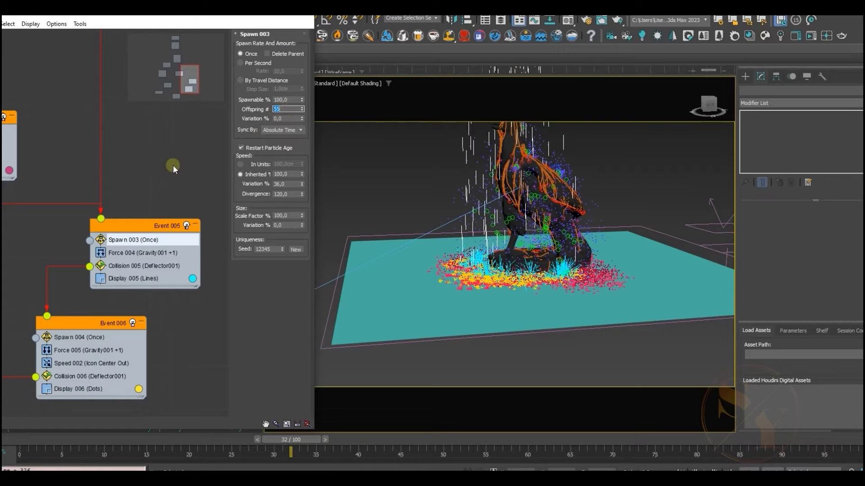
{"action": "left_click", "coordinate": [133, 269]}
{"action": "middle_click_drag", "start_coordinate": [149, 184], "coordinate": [161, 165]}
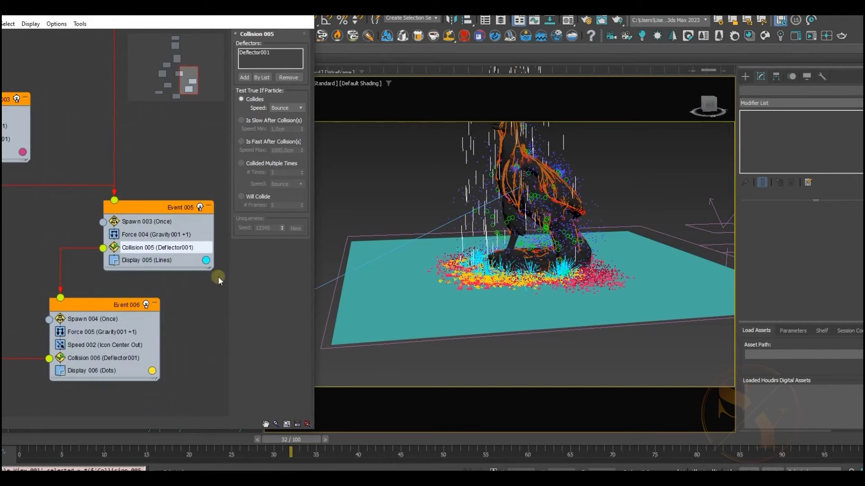
{"action": "left_click", "coordinate": [138, 248]}
{"action": "left_click", "coordinate": [156, 234]}
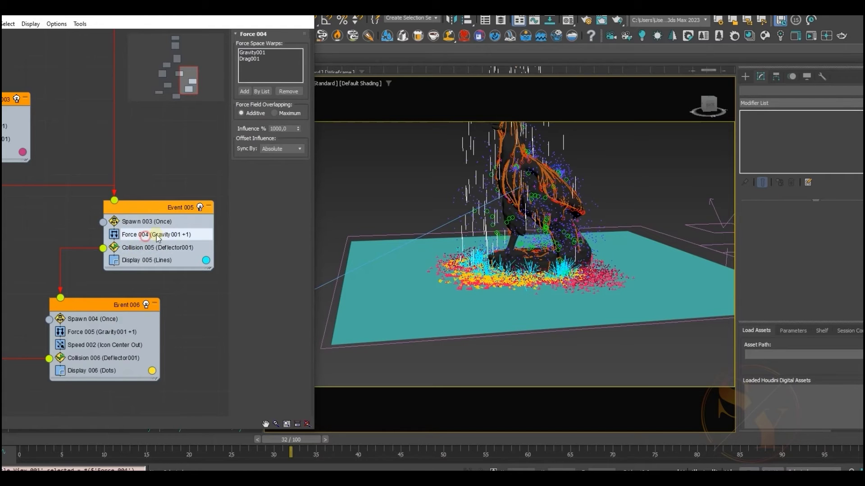
{"action": "left_click", "coordinate": [251, 60]}
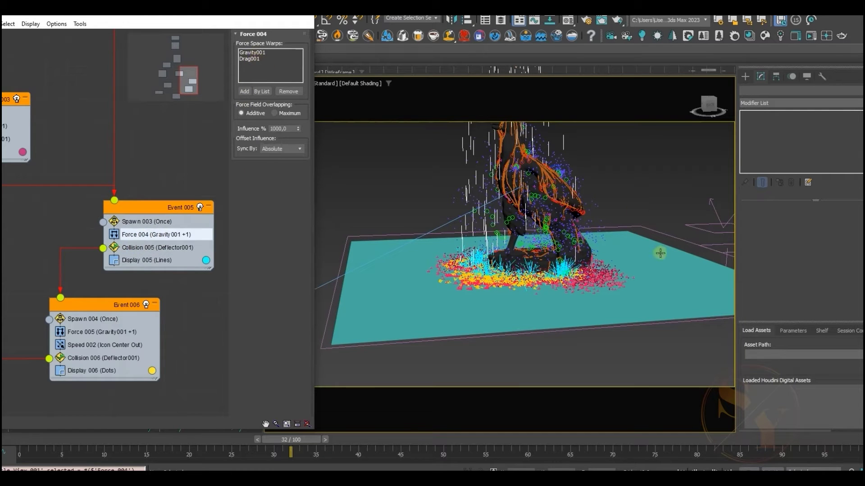
{"action": "left_click", "coordinate": [119, 271]}
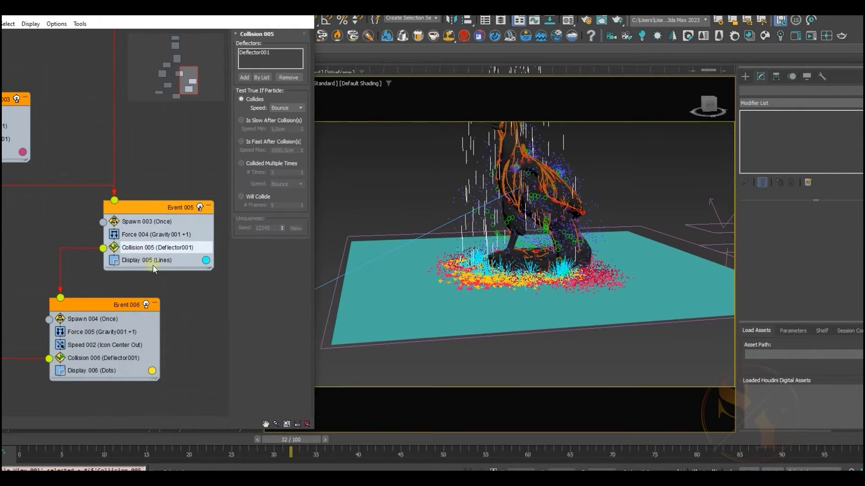
Review how Collision 005 feeds Event 006 and examine the Spawn 004 settings against the splash particles on the ground plane.
{"action": "middle_click_drag", "start_coordinate": [83, 243], "coordinate": [92, 197]}
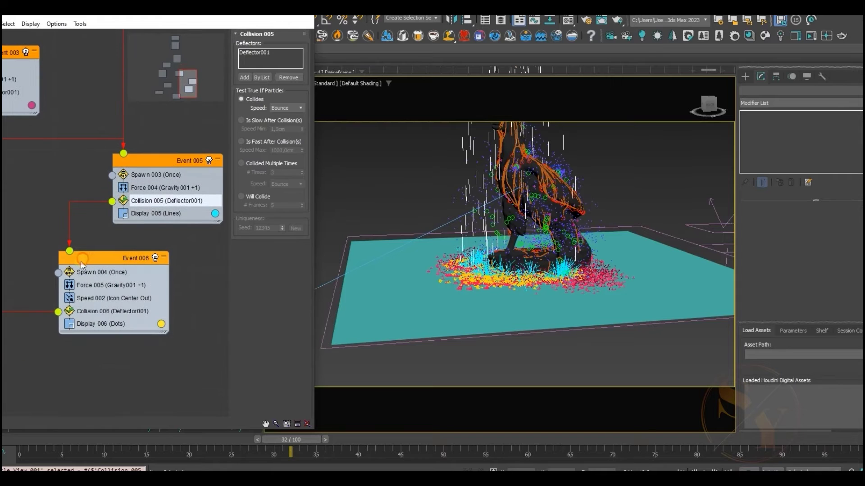
{"action": "left_click", "coordinate": [81, 262]}
{"action": "middle_click_drag", "start_coordinate": [92, 242], "coordinate": [65, 234]}
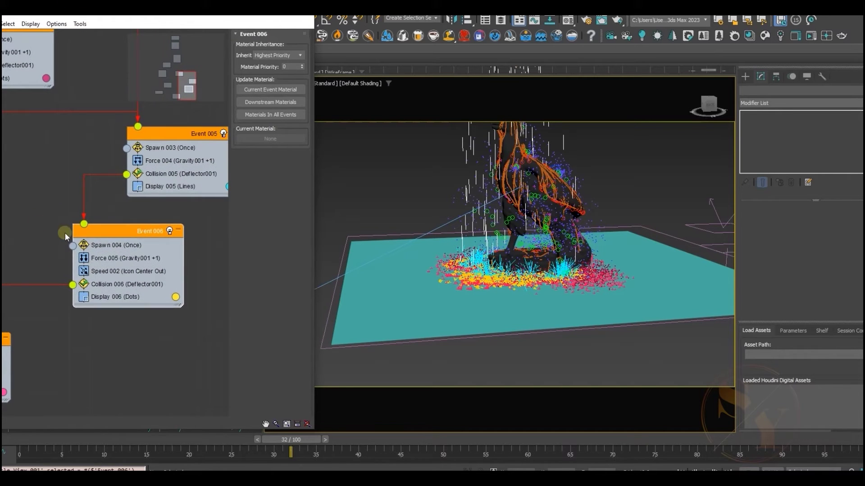
{"action": "left_click", "coordinate": [110, 246]}
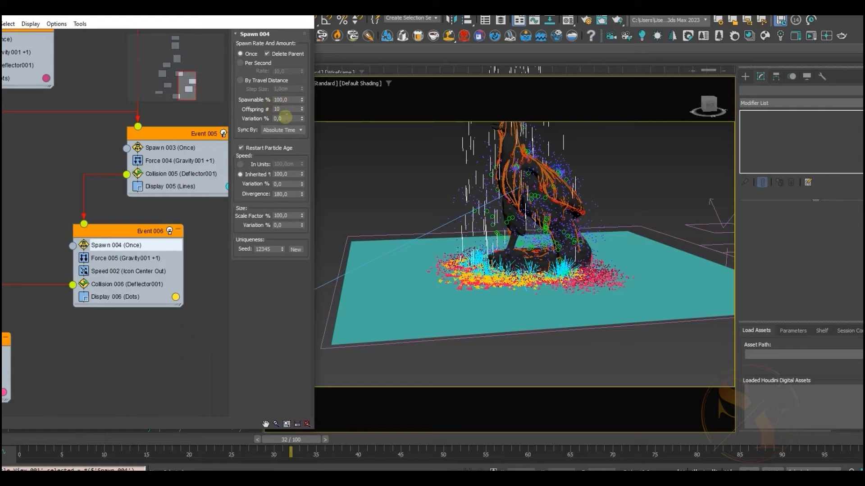
{"action": "middle_click_drag", "start_coordinate": [89, 174], "coordinate": [84, 185]}
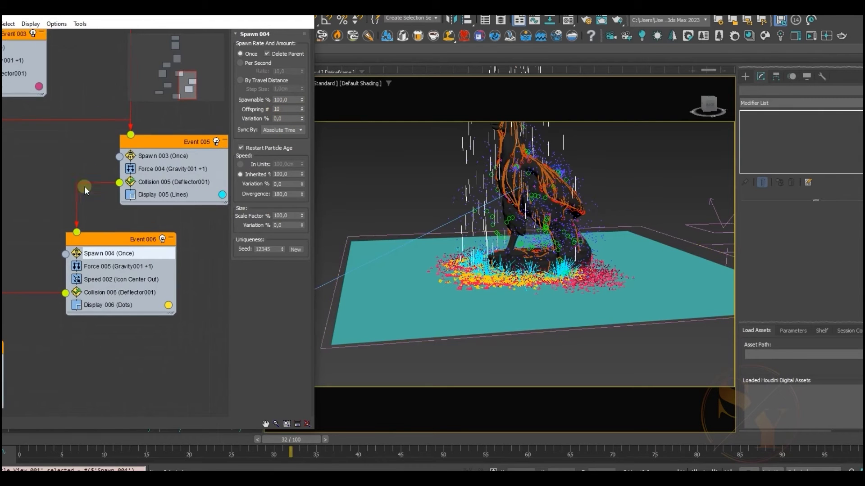
{"action": "left_click", "coordinate": [159, 187]}
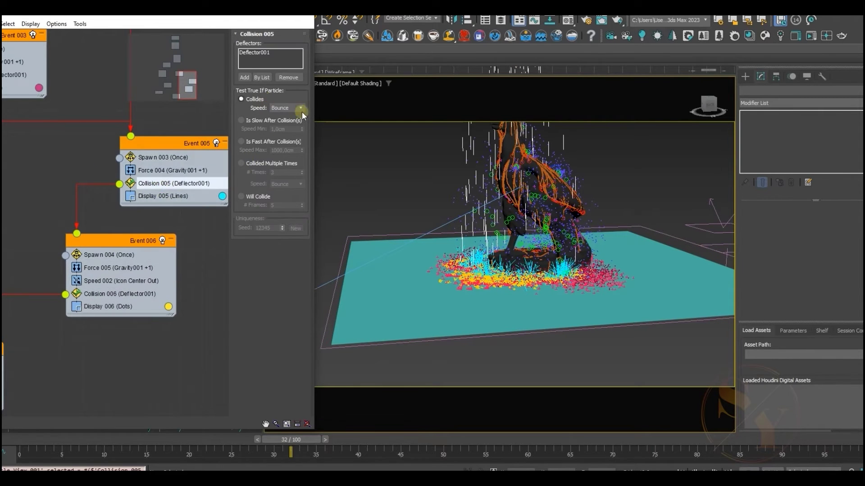
{"action": "left_click", "coordinate": [98, 254]}
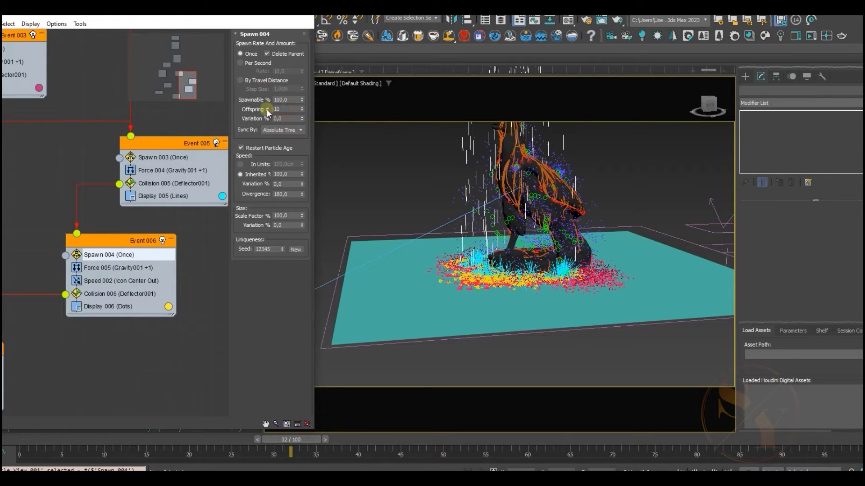
{"action": "middle_click_drag", "start_coordinate": [60, 220], "coordinate": [74, 235]}
{"action": "left_click", "coordinate": [447, 282]}
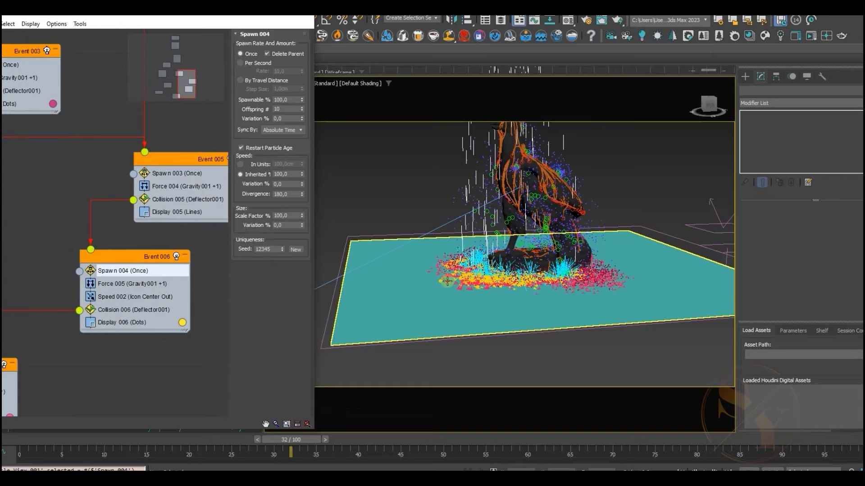
{"action": "left_click", "coordinate": [286, 262]}
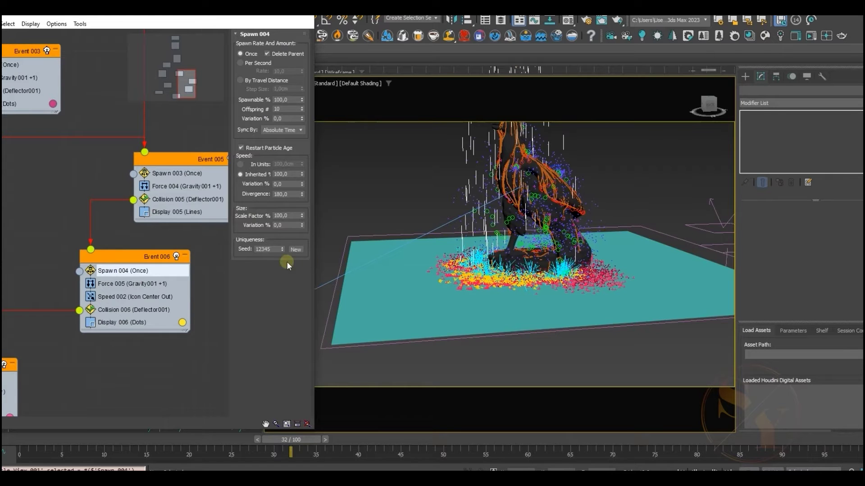
Review the Force 005 space warps and the Speed 002 direction and divergence settings in Event 006.
{"action": "middle_click_drag", "start_coordinate": [57, 231], "coordinate": [80, 227]}
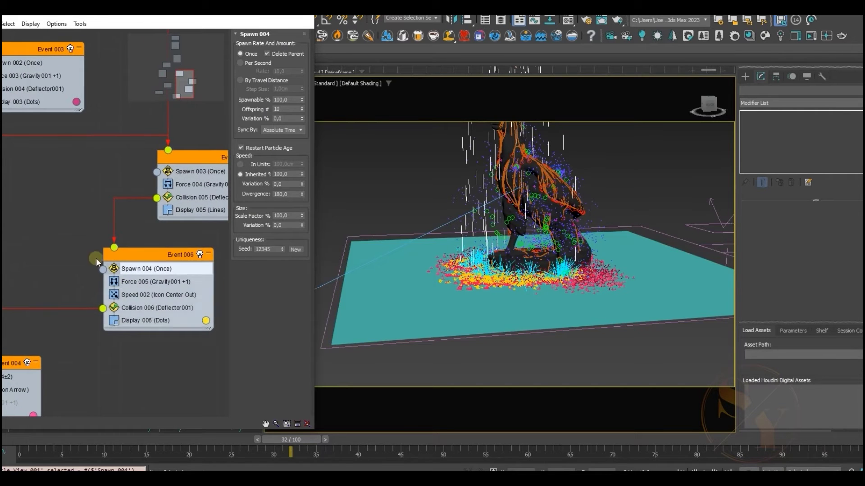
{"action": "middle_click_drag", "start_coordinate": [63, 261], "coordinate": [82, 234]}
{"action": "left_click", "coordinate": [168, 254]}
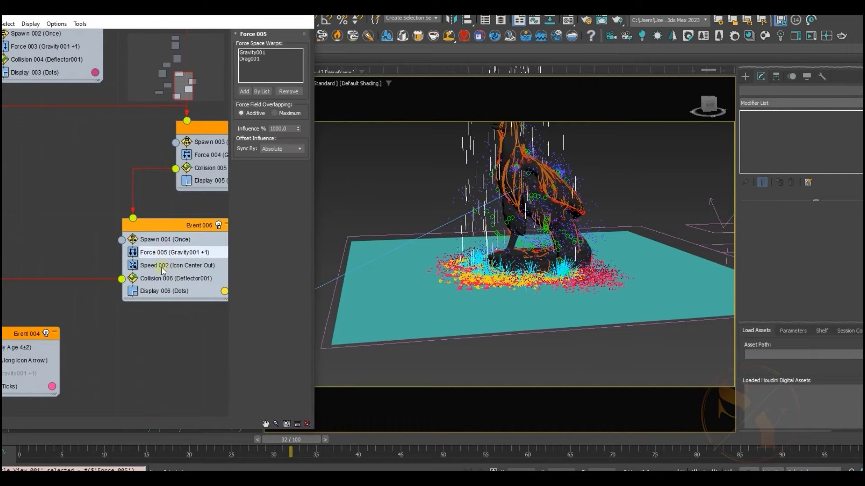
{"action": "left_click", "coordinate": [161, 266]}
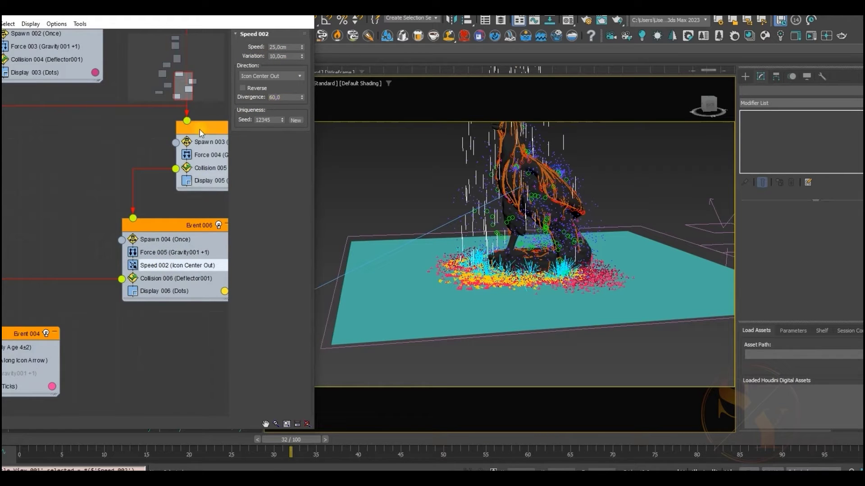
{"action": "left_click", "coordinate": [154, 255]}
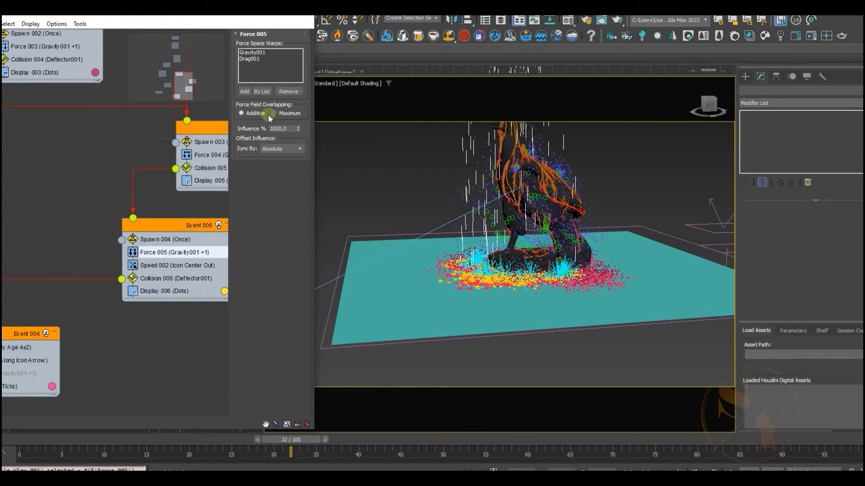
{"action": "left_click", "coordinate": [153, 267]}
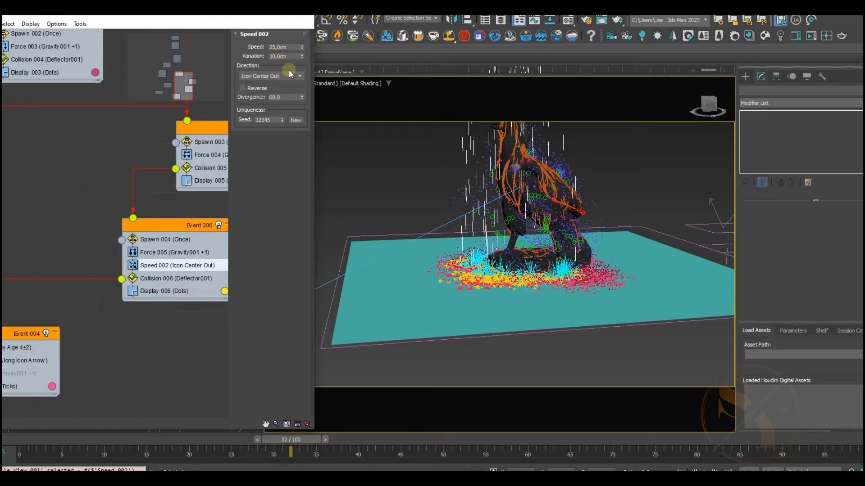
{"action": "left_click_drag", "start_coordinate": [279, 96], "coordinate": [263, 97]}
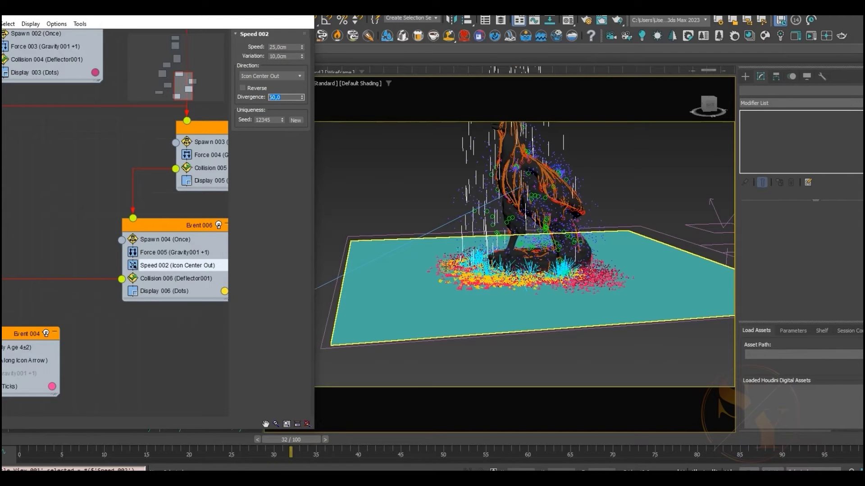
{"action": "middle_click_drag", "start_coordinate": [90, 245], "coordinate": [161, 206]}
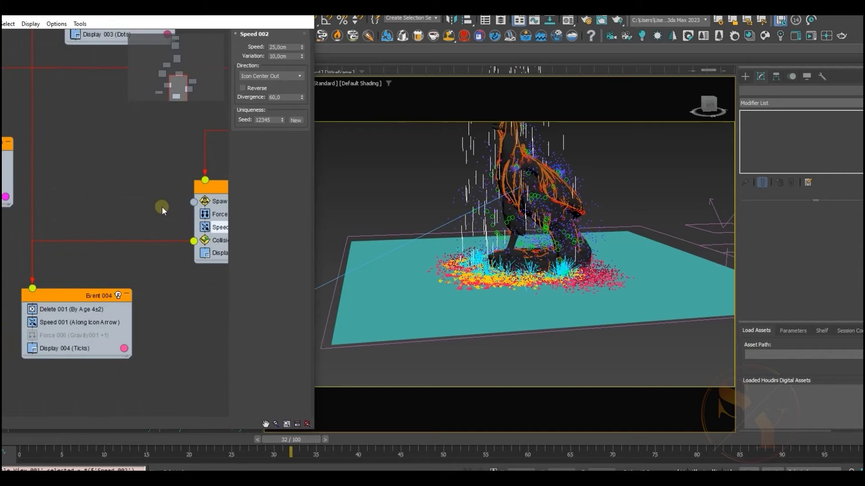
Nudge the Event 004 node aside and review its Delete 001 particle-age settings and Speed 001 settings.
{"action": "scroll", "coordinate": [161, 207], "scroll_direction": "down", "scroll_amount": 1}
{"action": "left_click", "coordinate": [75, 285]}
{"action": "left_click", "coordinate": [80, 296]}
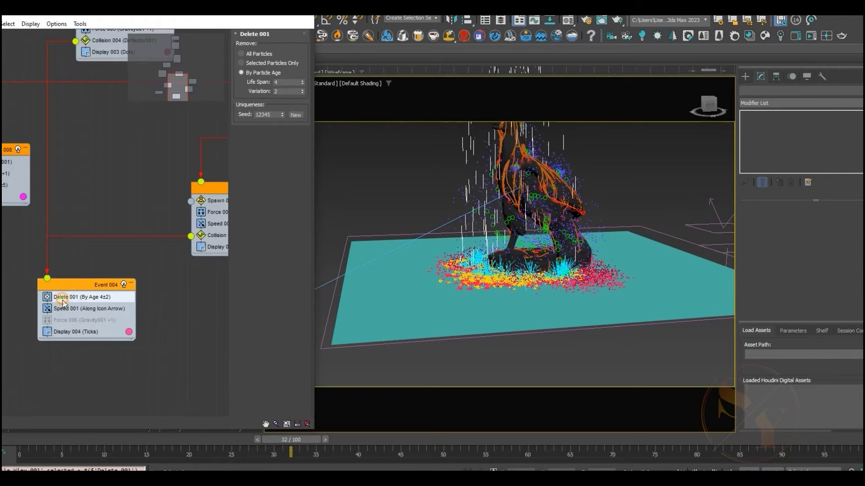
{"action": "left_click", "coordinate": [145, 251]}
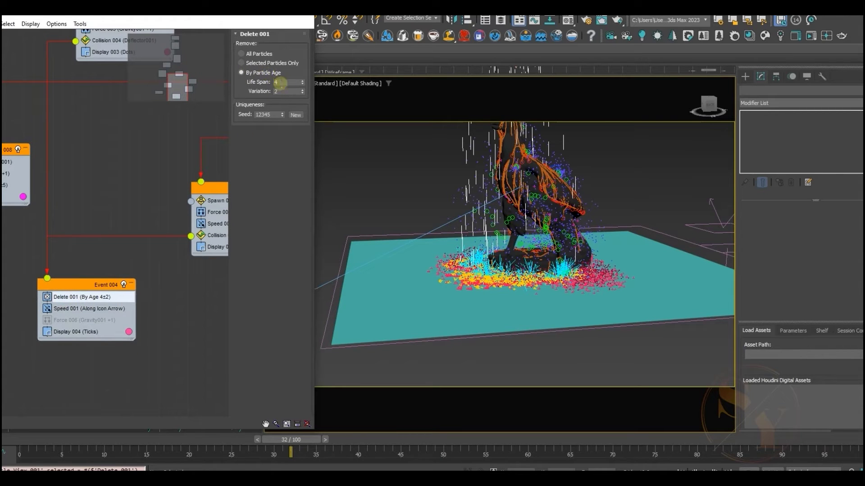
{"action": "left_click_drag", "start_coordinate": [72, 283], "coordinate": [102, 301]}
{"action": "middle_click_drag", "start_coordinate": [95, 310], "coordinate": [80, 275]}
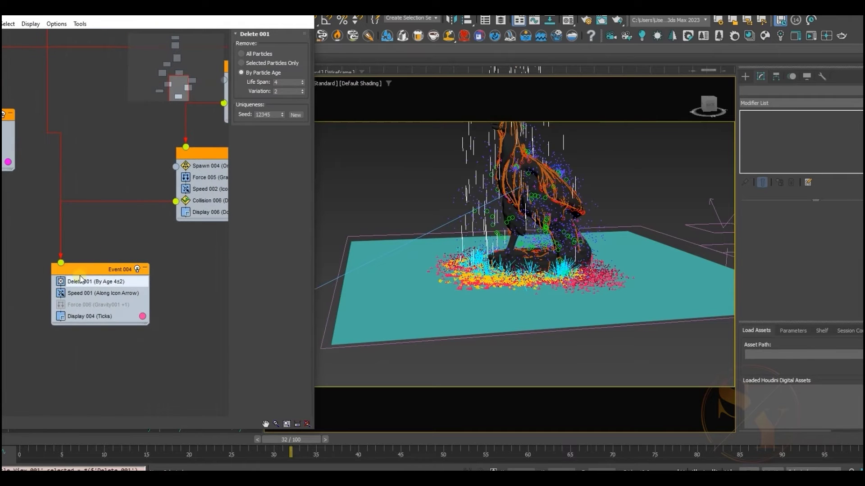
{"action": "left_click", "coordinate": [84, 295]}
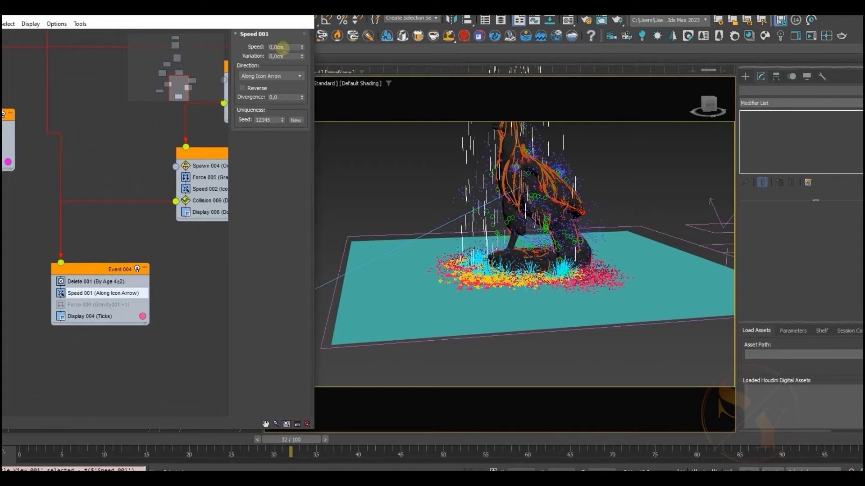
Trace the flow back up to Event 001 and review the Collision 002 deflector alongside the rain hitting the statue.
{"action": "middle_click_drag", "start_coordinate": [123, 220], "coordinate": [88, 272]}
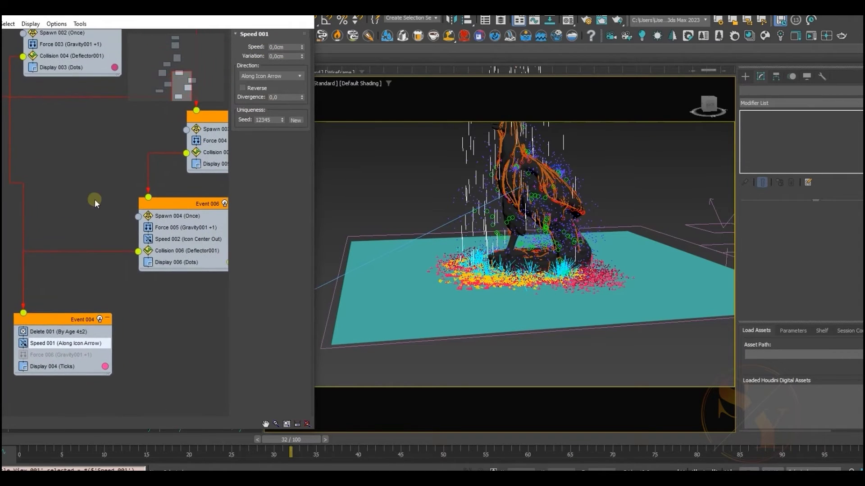
{"action": "middle_click_drag", "start_coordinate": [93, 194], "coordinate": [116, 290]}
{"action": "scroll", "coordinate": [101, 221], "scroll_direction": "down", "scroll_amount": 1}
{"action": "scroll", "coordinate": [101, 221], "scroll_direction": "down", "scroll_amount": 1}
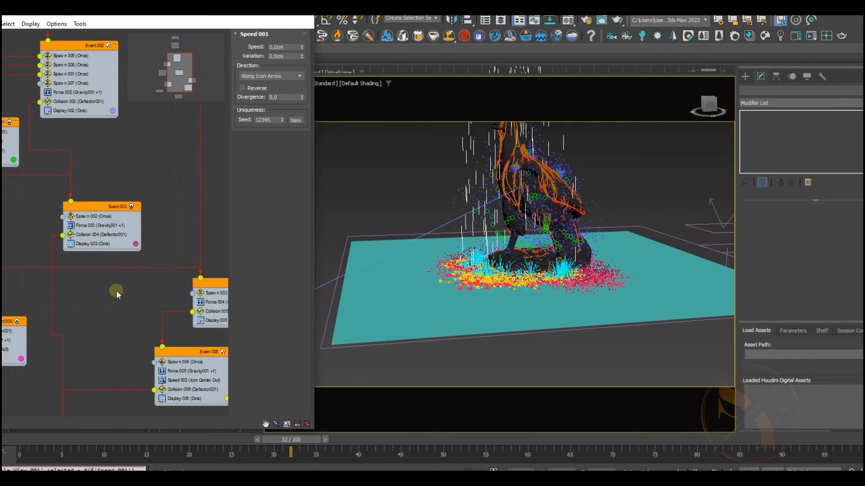
{"action": "scroll", "coordinate": [116, 291], "scroll_direction": "down", "scroll_amount": 2}
{"action": "scroll", "coordinate": [101, 221], "scroll_direction": "down", "scroll_amount": 1}
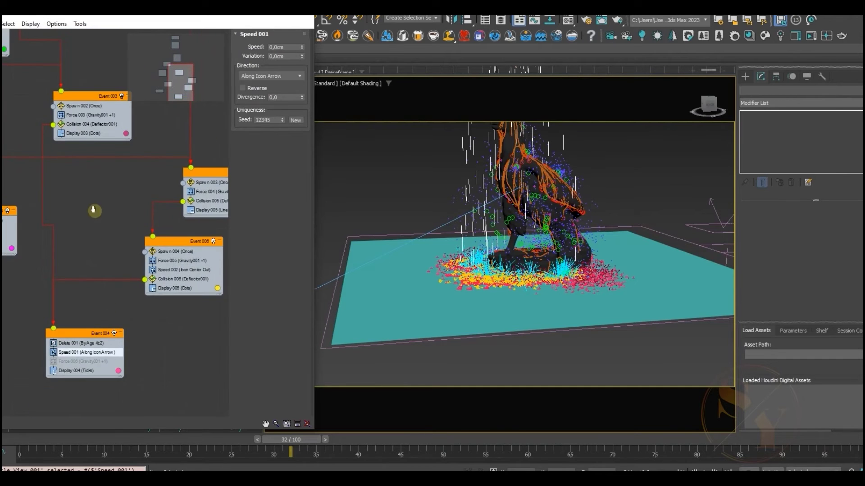
{"action": "middle_click_drag", "start_coordinate": [94, 210], "coordinate": [140, 252]}
{"action": "middle_click_drag", "start_coordinate": [120, 192], "coordinate": [168, 157]}
{"action": "scroll", "coordinate": [126, 156], "scroll_direction": "up", "scroll_amount": 3}
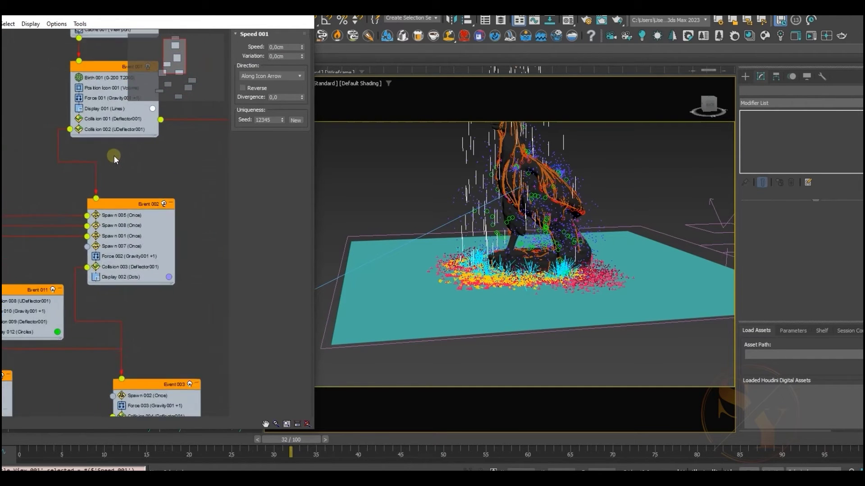
{"action": "left_click", "coordinate": [89, 127]}
{"action": "middle_click_drag", "start_coordinate": [117, 165], "coordinate": [89, 190]}
{"action": "middle_click_drag", "start_coordinate": [427, 174], "coordinate": [404, 225]}
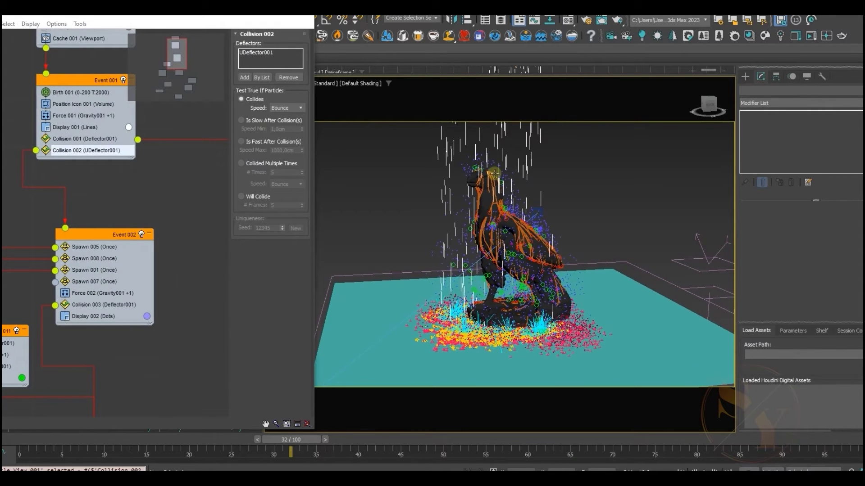
Move the Event 002 node slightly closer to Event 001 and review its Collision 003 deflector and link to Event 003.
{"action": "middle_click_drag", "start_coordinate": [131, 165], "coordinate": [91, 91]}
{"action": "middle_click_drag", "start_coordinate": [85, 128], "coordinate": [167, 179]}
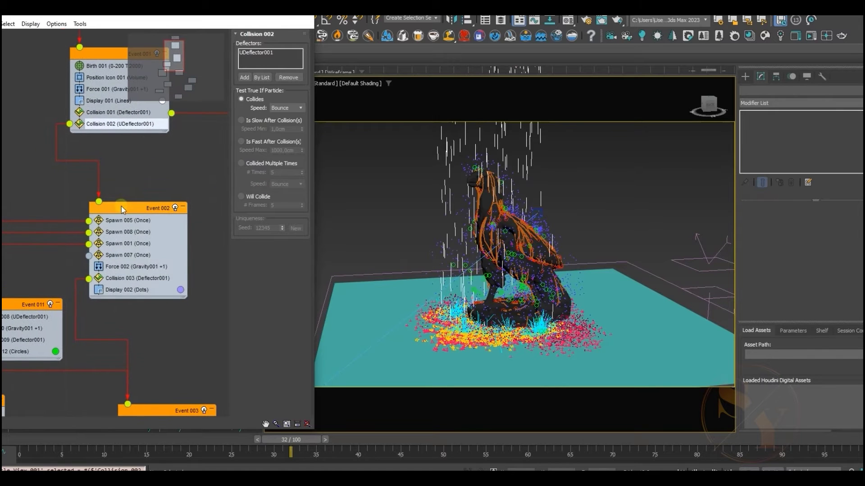
{"action": "left_click_drag", "start_coordinate": [122, 206], "coordinate": [129, 185]}
{"action": "middle_click_drag", "start_coordinate": [123, 207], "coordinate": [96, 159]}
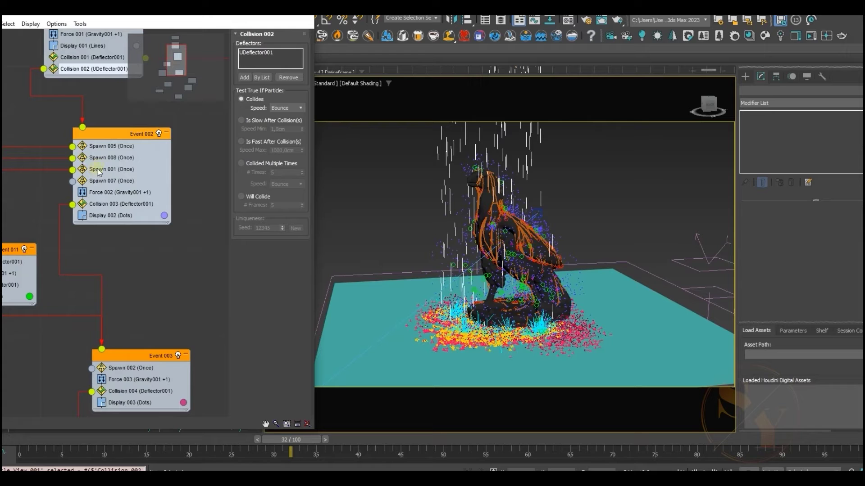
{"action": "left_click", "coordinate": [100, 207]}
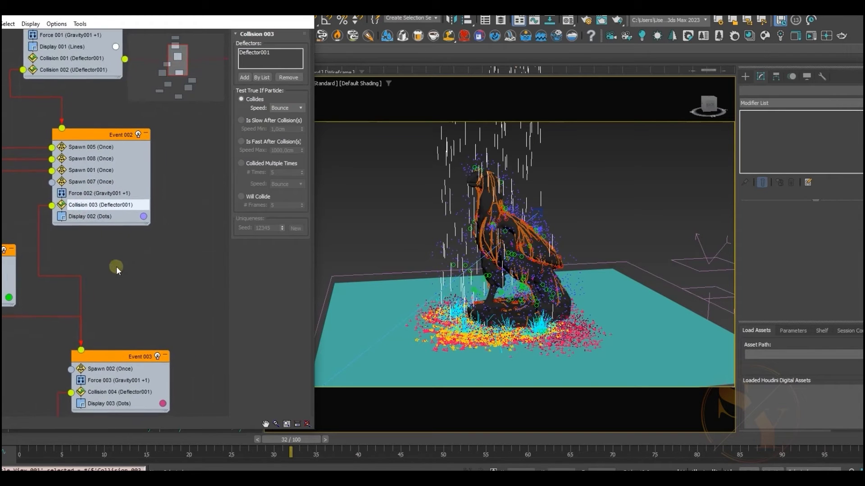
{"action": "middle_click_drag", "start_coordinate": [117, 267], "coordinate": [115, 269]}
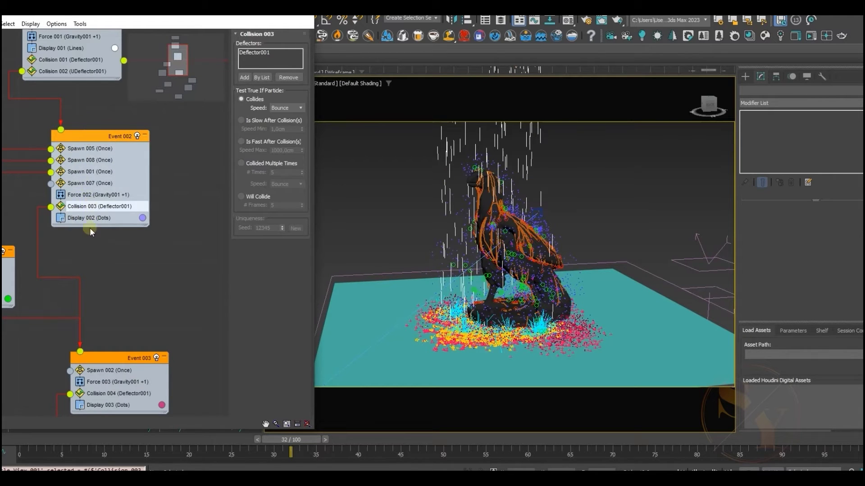
Review the Spawn 002 offspring settings and the Force 003 space warps in Event 003.
{"action": "middle_click_drag", "start_coordinate": [108, 329], "coordinate": [75, 139]}
{"action": "left_click", "coordinate": [119, 218]}
{"action": "scroll", "coordinate": [75, 139], "scroll_direction": "down", "scroll_amount": 1}
{"action": "middle_click_drag", "start_coordinate": [88, 267], "coordinate": [93, 242]}
{"action": "scroll", "coordinate": [93, 242], "scroll_direction": "down", "scroll_amount": 1}
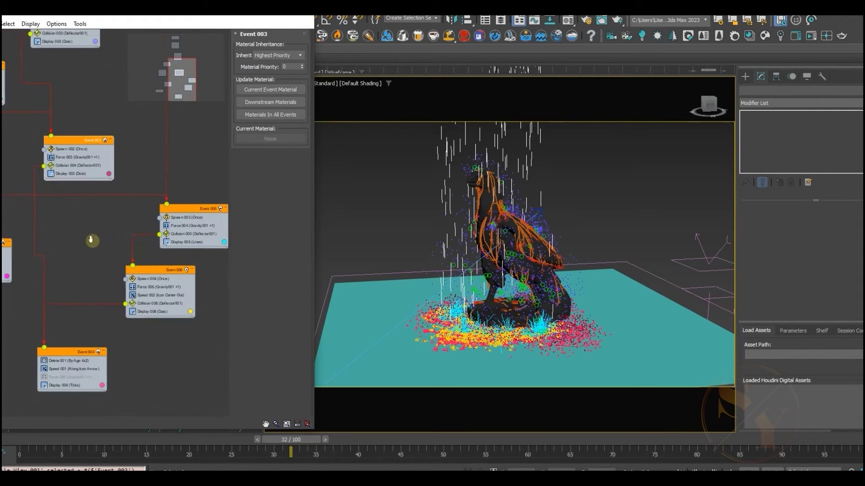
{"action": "scroll", "coordinate": [71, 157], "scroll_direction": "up", "scroll_amount": 4}
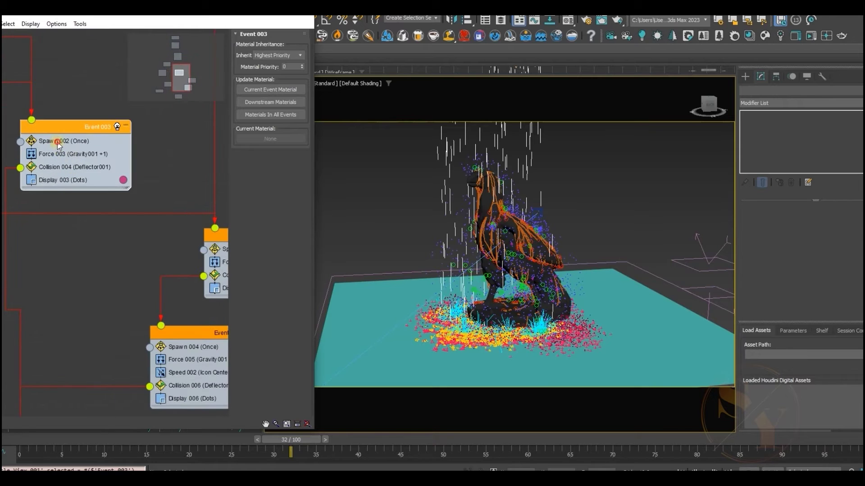
{"action": "left_click", "coordinate": [58, 141]}
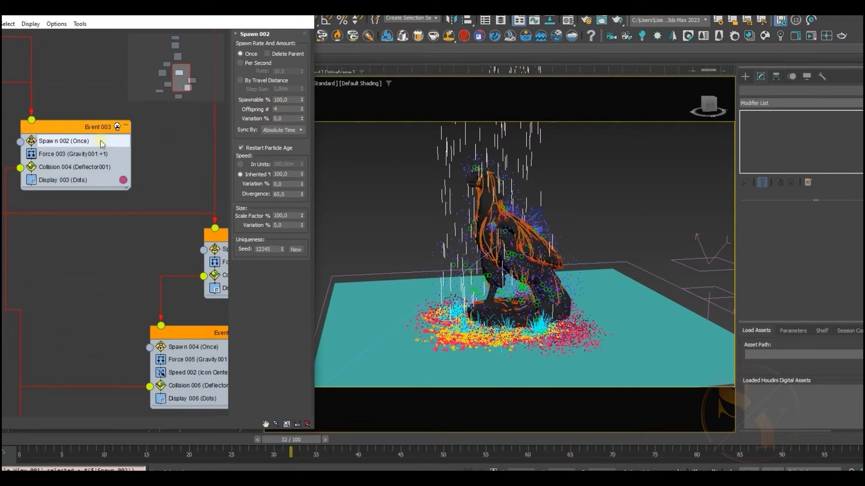
{"action": "left_click", "coordinate": [51, 154]}
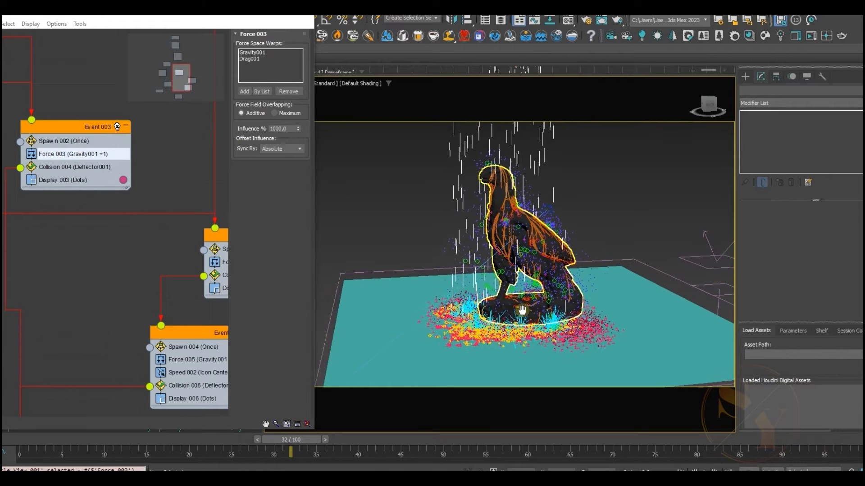
Review the Collision 004 deflector in Event 003 and follow its link down to Event 004.
{"action": "left_click", "coordinate": [47, 170]}
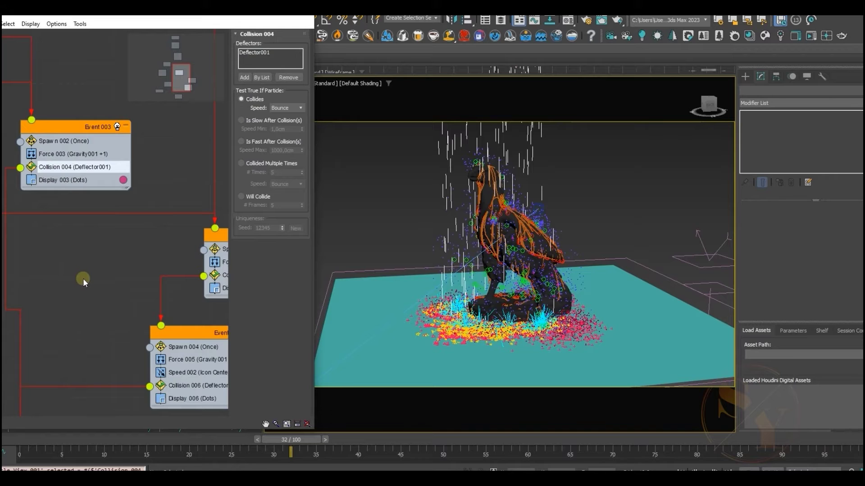
{"action": "scroll", "coordinate": [83, 278], "scroll_direction": "down", "scroll_amount": 3}
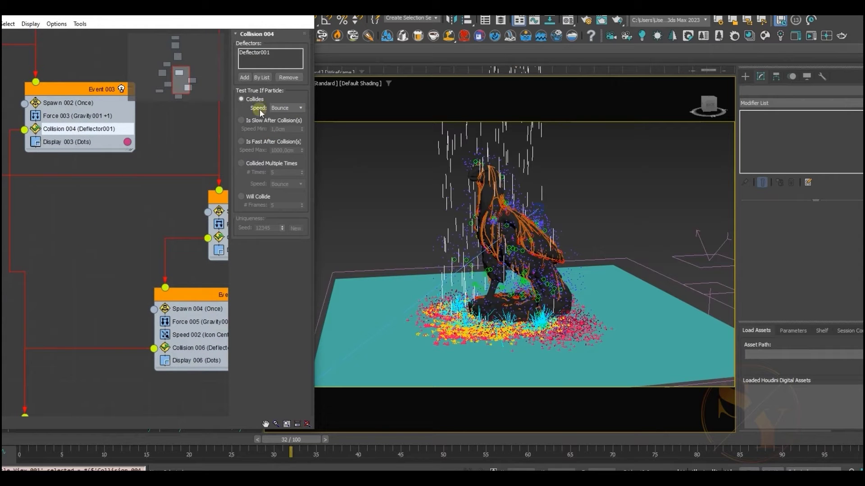
{"action": "middle_click_drag", "start_coordinate": [110, 278], "coordinate": [120, 137]}
{"action": "scroll", "coordinate": [113, 165], "scroll_direction": "down", "scroll_amount": 2}
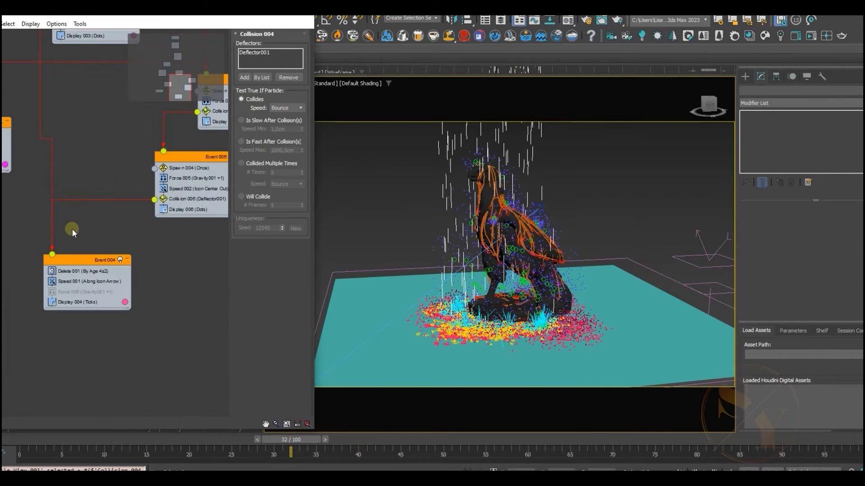
{"action": "middle_click_drag", "start_coordinate": [62, 47], "coordinate": [87, 107]}
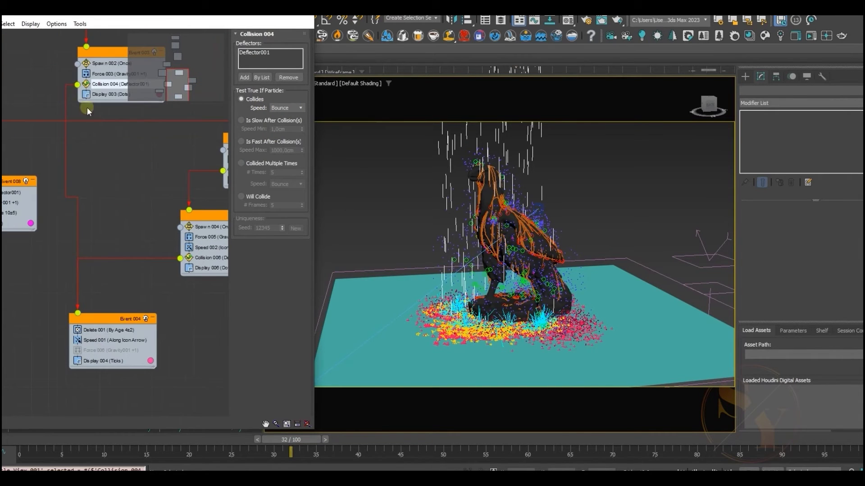
{"action": "left_click", "coordinate": [99, 321]}
Return to Event 002 and examine the Spawn 005 settings and the spawn outputs against the particles on the statue.
{"action": "middle_click_drag", "start_coordinate": [121, 293], "coordinate": [93, 379]}
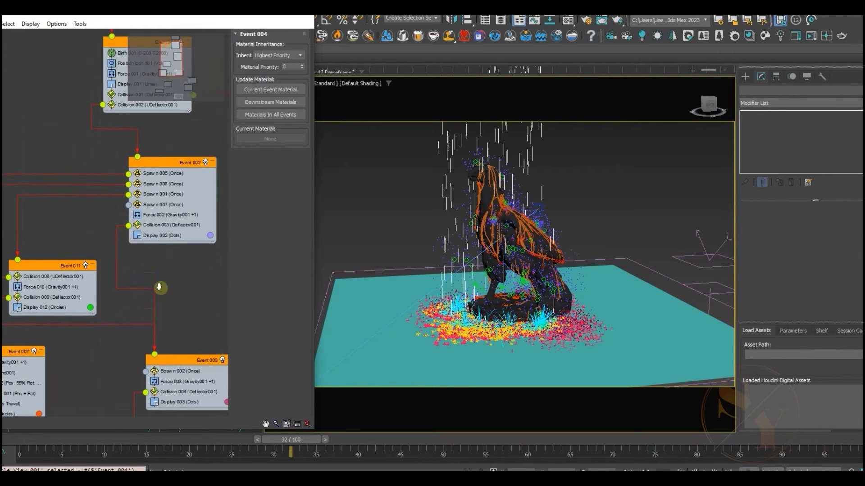
{"action": "middle_click_drag", "start_coordinate": [160, 288], "coordinate": [152, 336]}
{"action": "middle_click_drag", "start_coordinate": [99, 253], "coordinate": [85, 230]}
{"action": "left_click", "coordinate": [163, 205]}
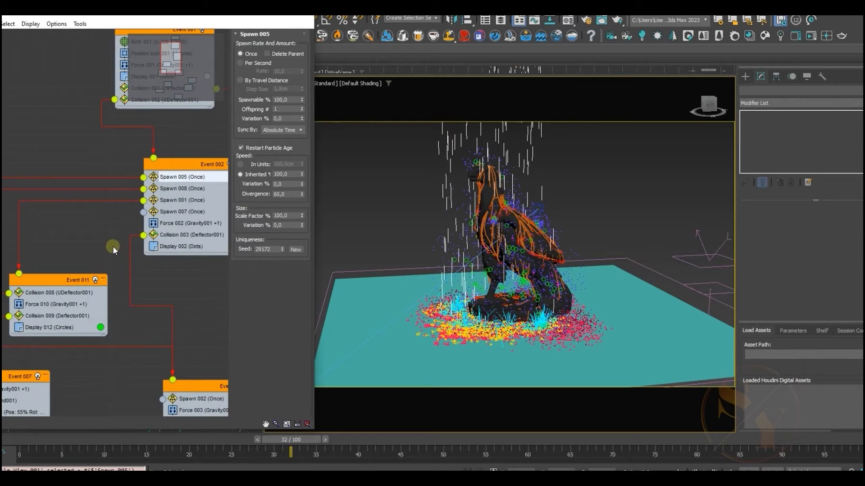
{"action": "scroll", "coordinate": [112, 246], "scroll_direction": "up", "scroll_amount": 2}
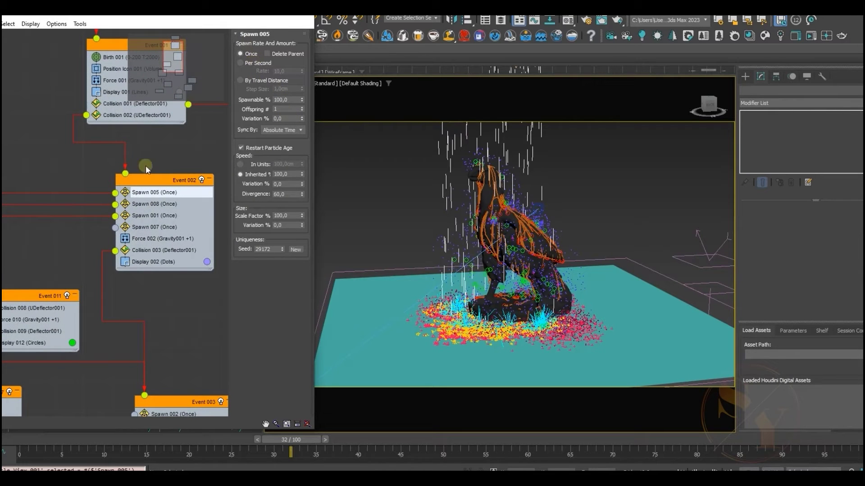
{"action": "left_click", "coordinate": [485, 210]}
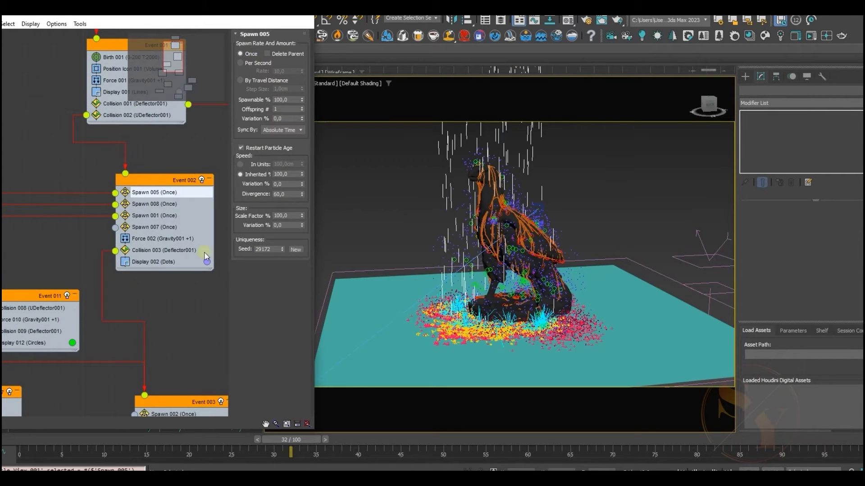
{"action": "mouse_move", "coordinate": [61, 261]}
{"action": "middle_mouse_down"}
{"action": "mouse_move", "coordinate": [89, 268]}
{"action": "mouse_move", "coordinate": [69, 267]}
{"action": "middle_mouse_up"}
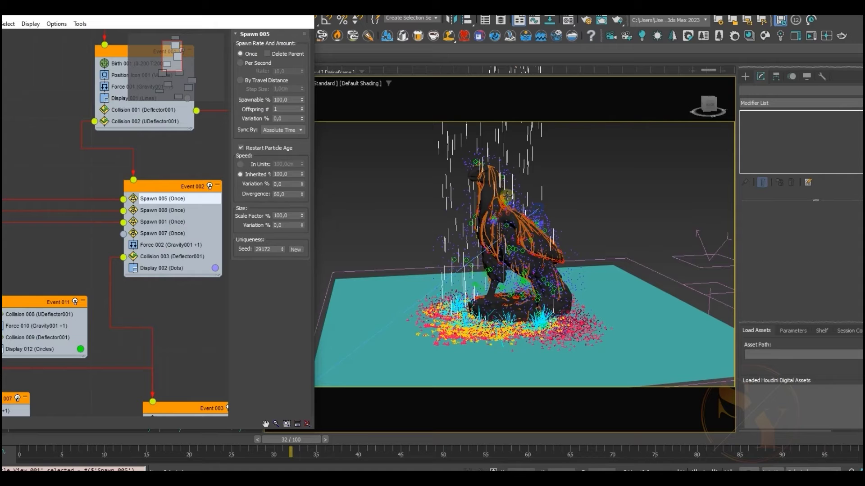
{"action": "middle_click_drag", "start_coordinate": [66, 255], "coordinate": [98, 248]}
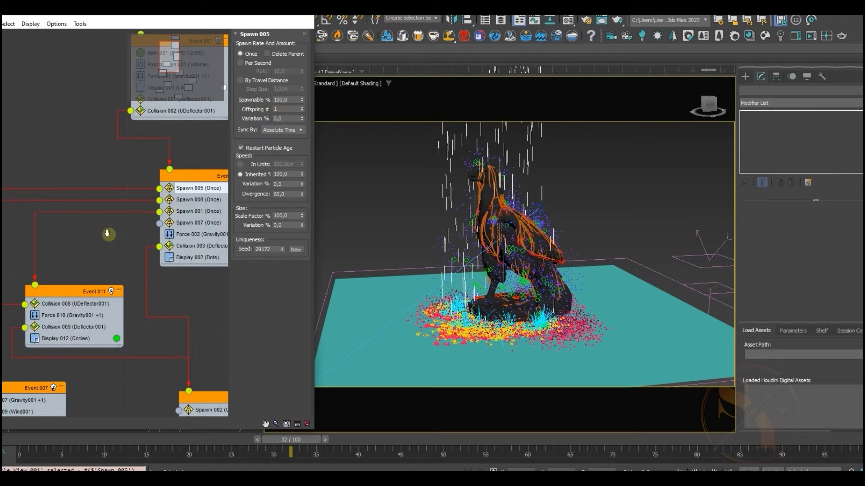
Follow the spawn link to Event 007 and review its Force 007 and Force 009 space warps.
{"action": "middle_click_drag", "start_coordinate": [108, 233], "coordinate": [138, 162]}
{"action": "middle_click_drag", "start_coordinate": [29, 282], "coordinate": [43, 241]}
{"action": "left_click", "coordinate": [86, 312]}
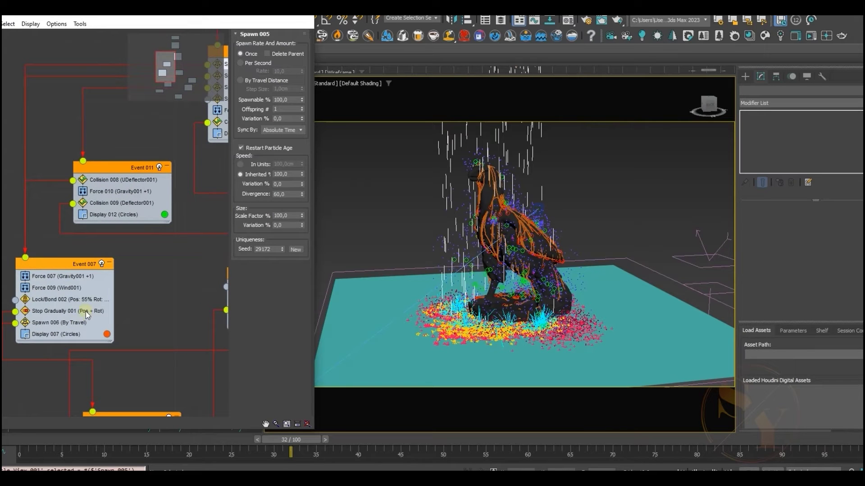
{"action": "middle_click_drag", "start_coordinate": [103, 311], "coordinate": [145, 286]}
{"action": "left_click", "coordinate": [74, 224]}
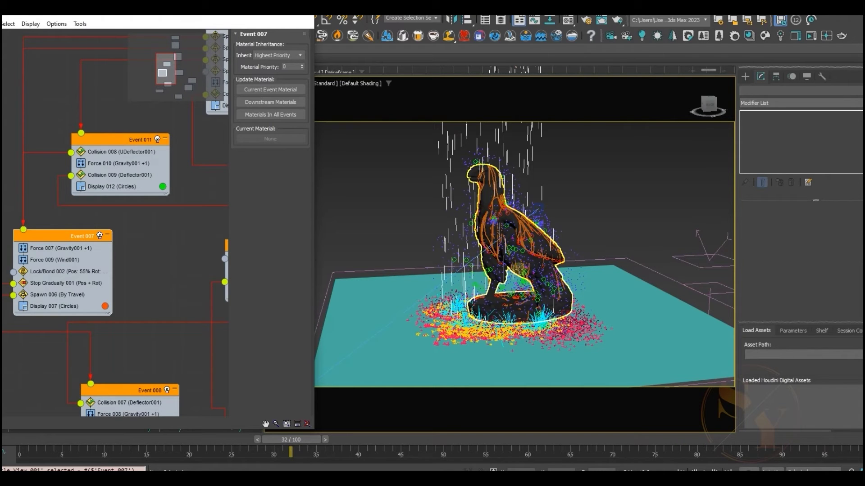
{"action": "middle_click_drag", "start_coordinate": [85, 256], "coordinate": [94, 237]}
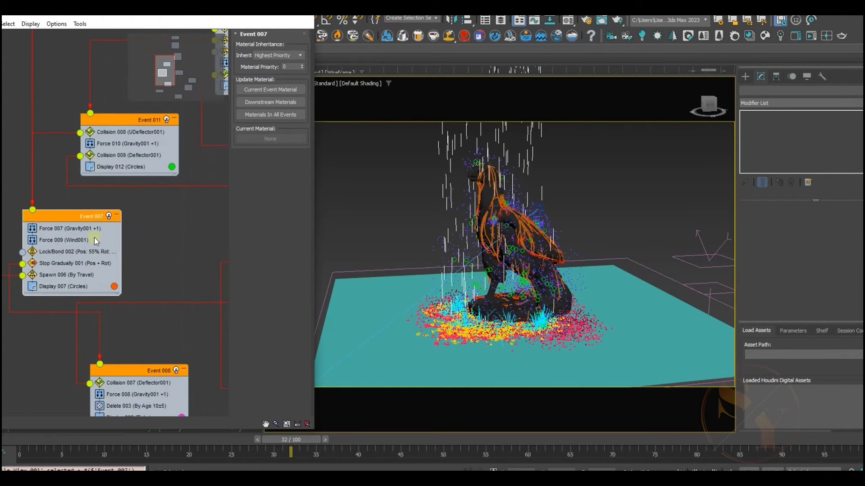
{"action": "left_click", "coordinate": [61, 229]}
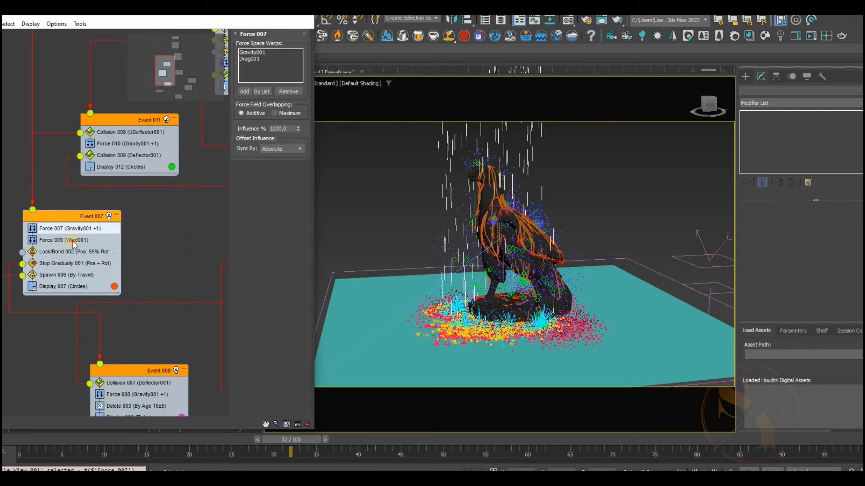
{"action": "left_click", "coordinate": [75, 241]}
{"action": "left_click", "coordinate": [74, 230]}
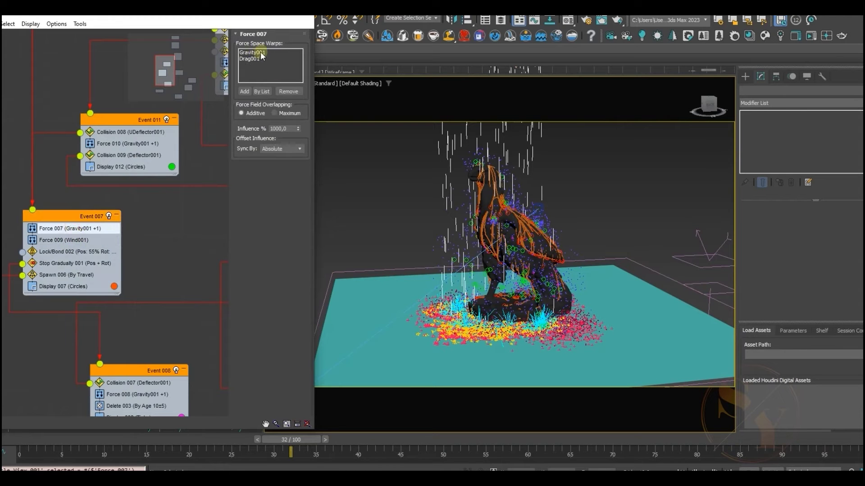
Review the Lock/Bond 002 surface settings in Event 007 and scrub the timeline to frame 38 to preview the particles on the statue.
{"action": "left_click", "coordinate": [52, 252]}
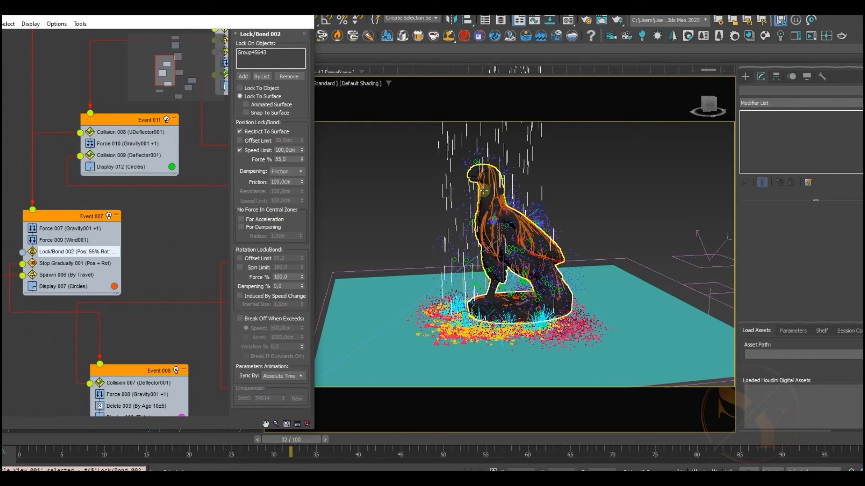
{"action": "left_click_drag", "start_coordinate": [315, 442], "coordinate": [392, 450]}
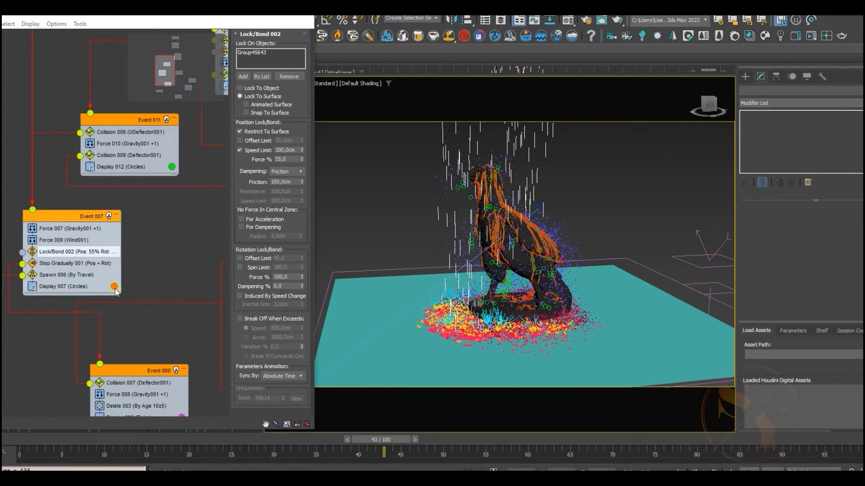
{"action": "left_click_drag", "start_coordinate": [281, 445], "coordinate": [346, 452]}
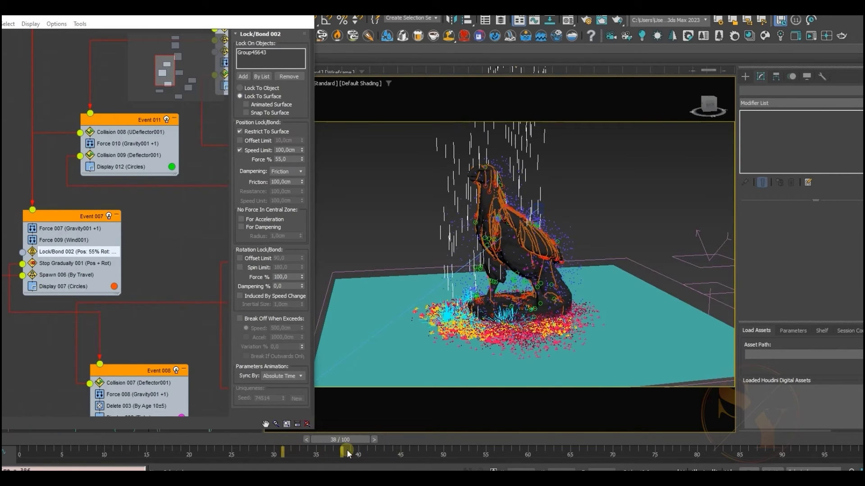
Review the Stop Gradually 001 settings in Event 007 and the Collision 007 deflector in Event 008 that it feeds.
{"action": "middle_click_drag", "start_coordinate": [148, 266], "coordinate": [174, 141]}
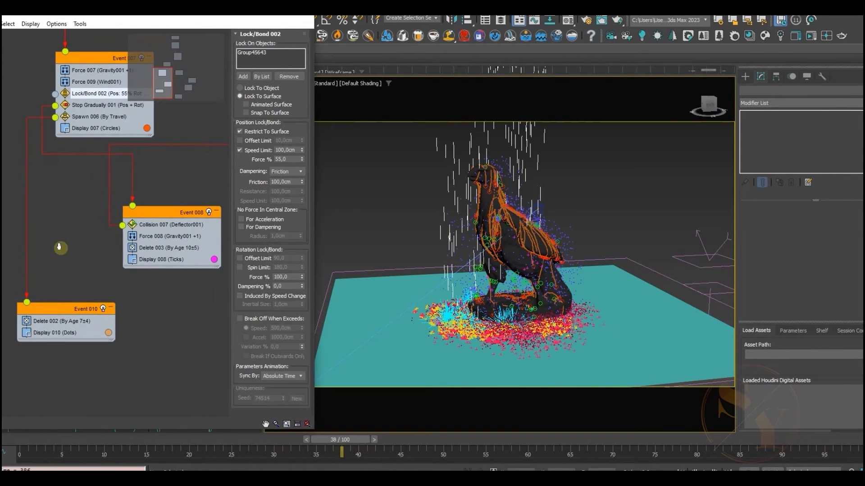
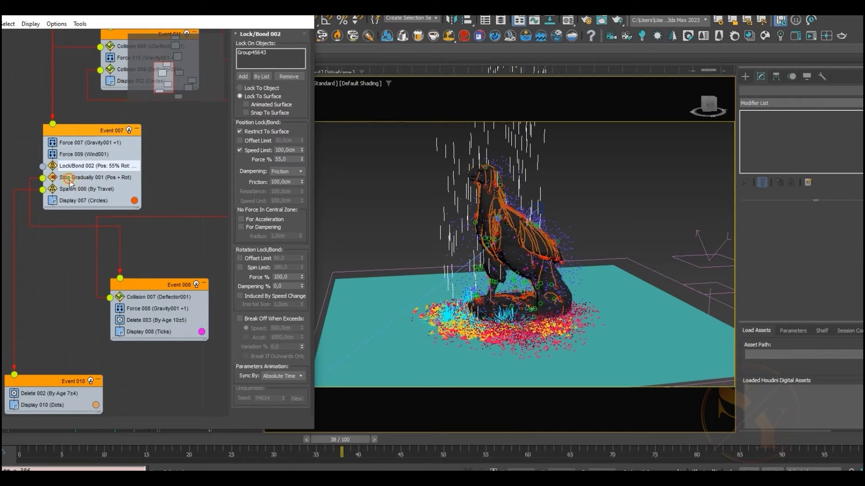
{"action": "left_click", "coordinate": [69, 179]}
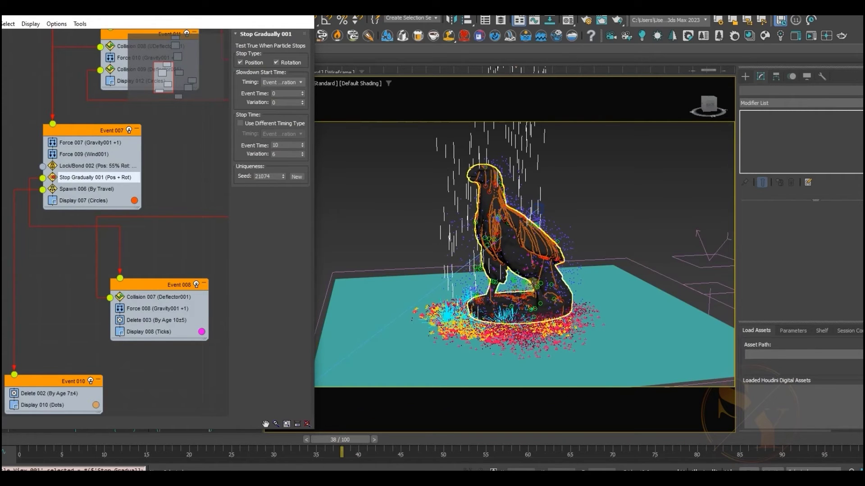
{"action": "left_click", "coordinate": [147, 300]}
{"action": "middle_click_drag", "start_coordinate": [157, 257], "coordinate": [124, 266]}
{"action": "left_click", "coordinate": [489, 324]}
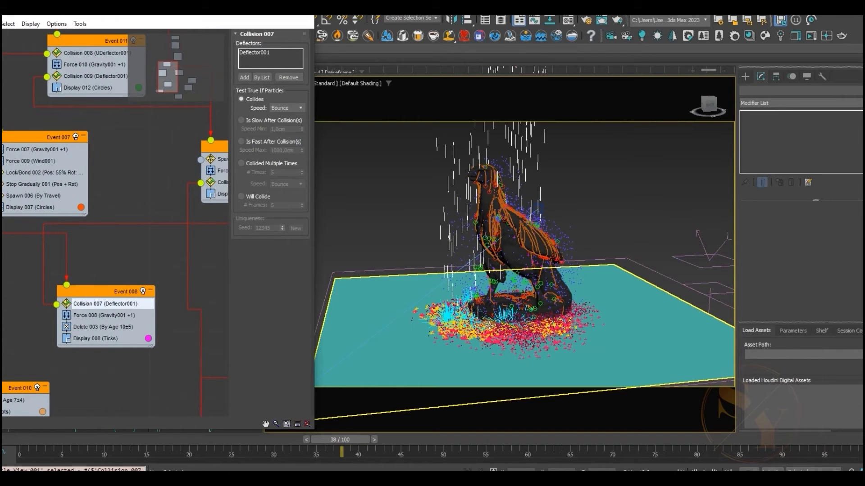
Examine the Delete 003 particle age settings and the Force 008 space warps in Event 008.
{"action": "left_click", "coordinate": [109, 316]}
{"action": "left_click", "coordinate": [100, 328]}
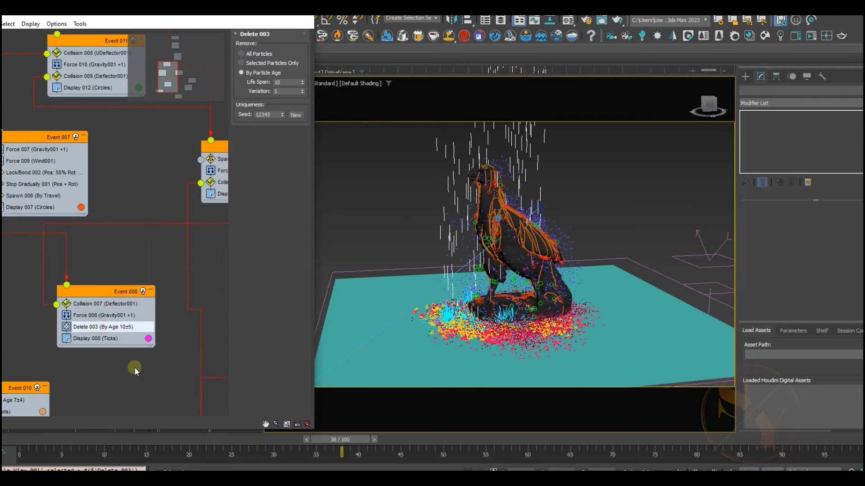
{"action": "left_click", "coordinate": [100, 306]}
{"action": "left_click", "coordinate": [108, 316]}
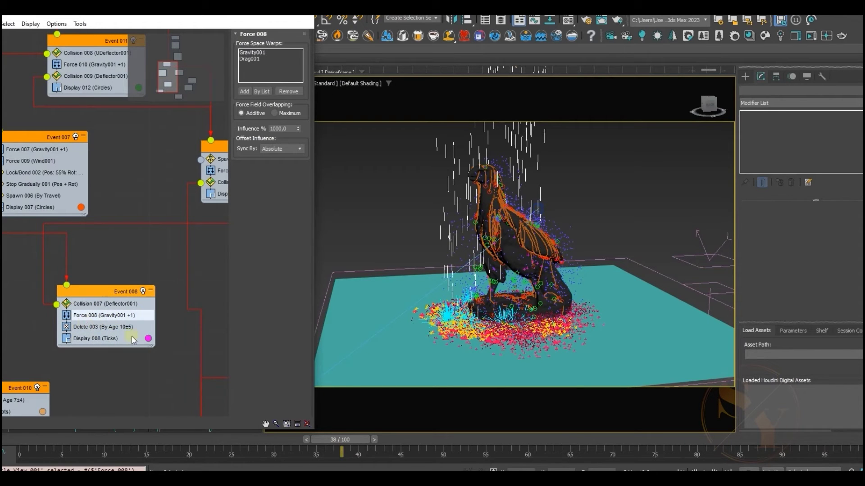
Trace the Collision 007 output of Event 008 through the linked events to Event 004, and return to Event 007.
{"action": "middle_click_drag", "start_coordinate": [126, 264], "coordinate": [19, 241]}
{"action": "scroll", "coordinate": [146, 254], "scroll_direction": "down", "scroll_amount": 1}
{"action": "middle_click_drag", "start_coordinate": [146, 253], "coordinate": [36, 233]}
{"action": "left_click", "coordinate": [161, 236]}
{"action": "left_click", "coordinate": [109, 286]}
{"action": "middle_click_drag", "start_coordinate": [39, 275], "coordinate": [75, 335]}
{"action": "scroll", "coordinate": [80, 311], "scroll_direction": "down", "scroll_amount": 3}
{"action": "middle_click_drag", "start_coordinate": [84, 291], "coordinate": [111, 250]}
{"action": "middle_click_drag", "start_coordinate": [100, 331], "coordinate": [147, 298]}
{"action": "scroll", "coordinate": [147, 298], "scroll_direction": "up", "scroll_amount": 3}
{"action": "left_click", "coordinate": [135, 295]}
{"action": "middle_click_drag", "start_coordinate": [60, 181], "coordinate": [179, 297]}
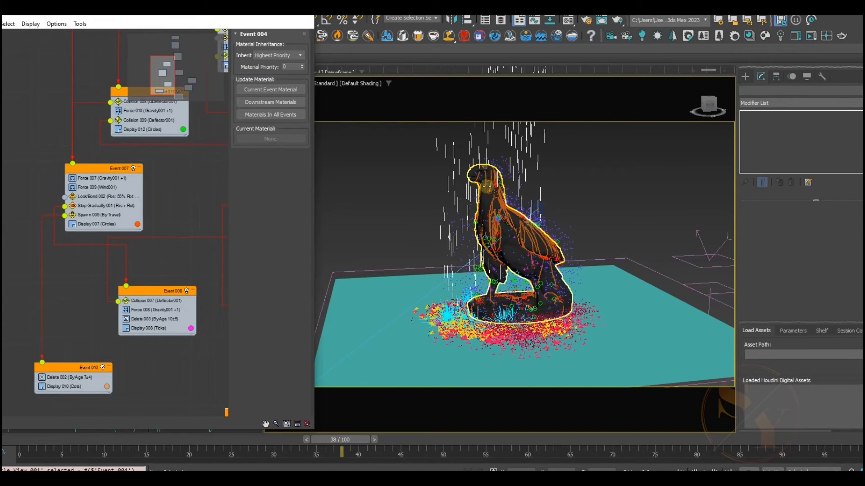
Inspect the particle trails on the statue up close and review the Spawn 006 travel-distance settings in Event 007.
{"action": "scroll", "coordinate": [486, 185], "scroll_direction": "up", "scroll_amount": 5}
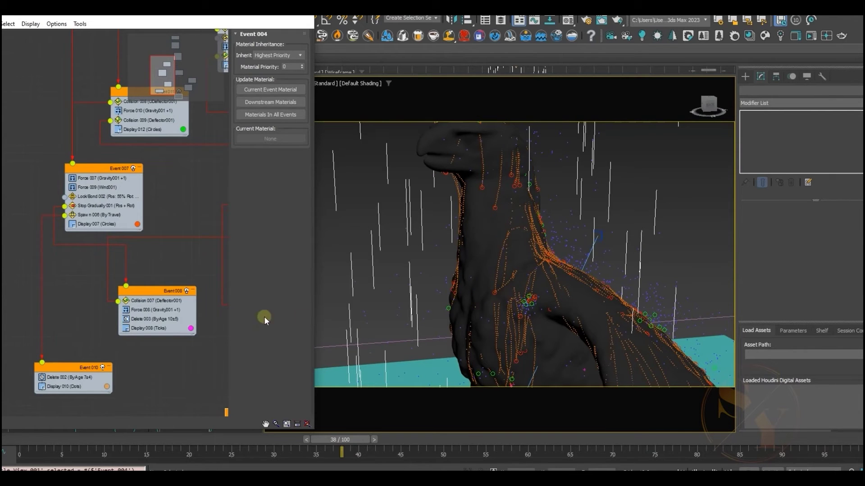
{"action": "scroll", "coordinate": [63, 270], "scroll_direction": "up", "scroll_amount": 2}
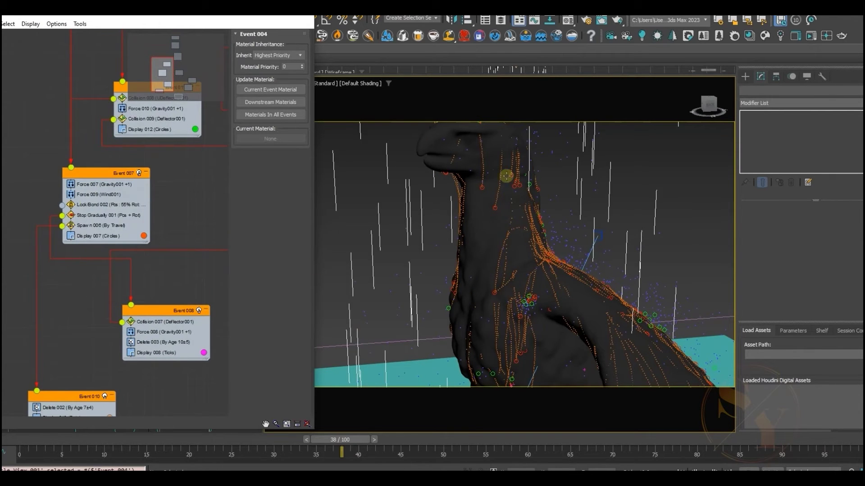
{"action": "middle_click_drag", "start_coordinate": [557, 305], "coordinate": [520, 278], "text": "alt"}
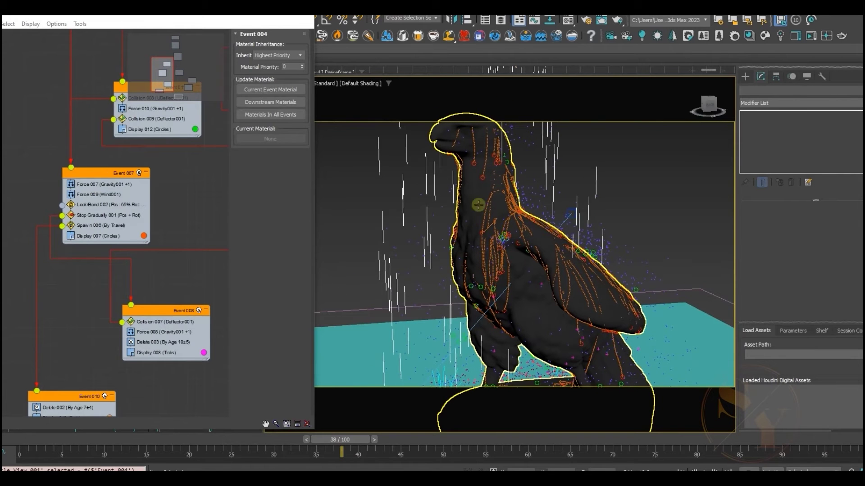
{"action": "left_click", "coordinate": [83, 225]}
{"action": "middle_click_drag", "start_coordinate": [82, 267], "coordinate": [75, 229]}
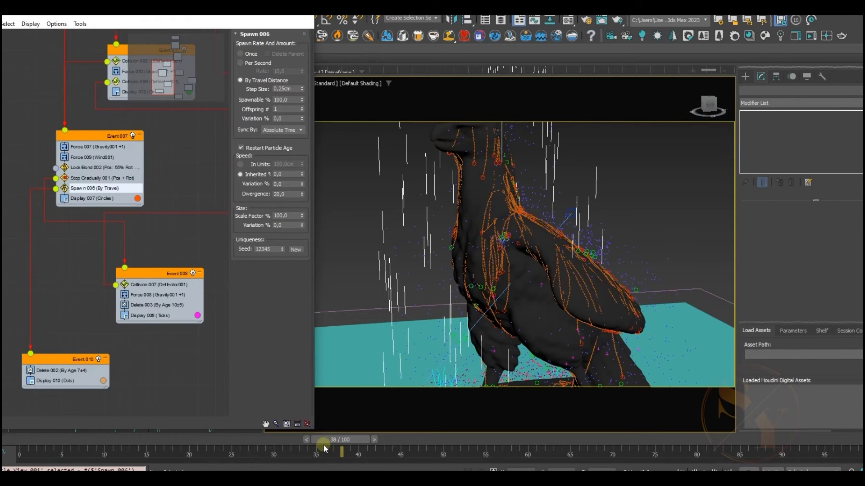
Scrub the timeline to frame 52 and on to frame 63 to preview the trails running down the statue.
{"action": "left_click_drag", "start_coordinate": [349, 443], "coordinate": [470, 452]}
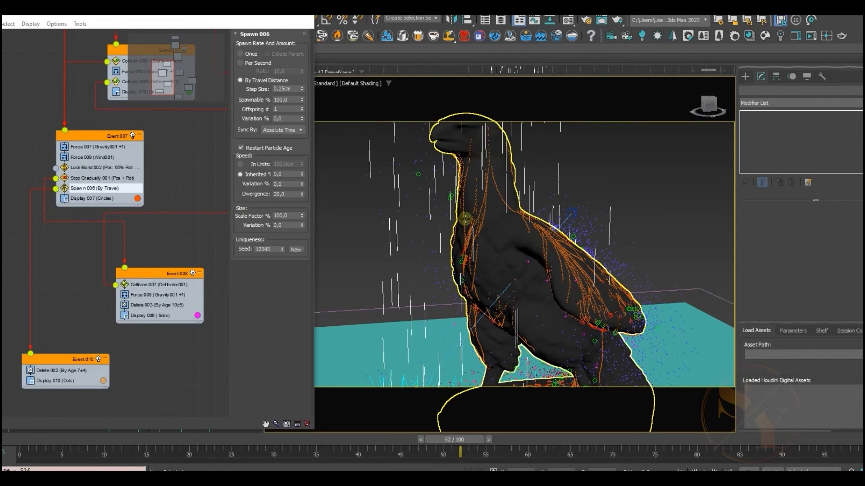
{"action": "middle_click_drag", "start_coordinate": [532, 305], "coordinate": [514, 303]}
{"action": "scroll", "coordinate": [494, 273], "scroll_direction": "down", "scroll_amount": 3}
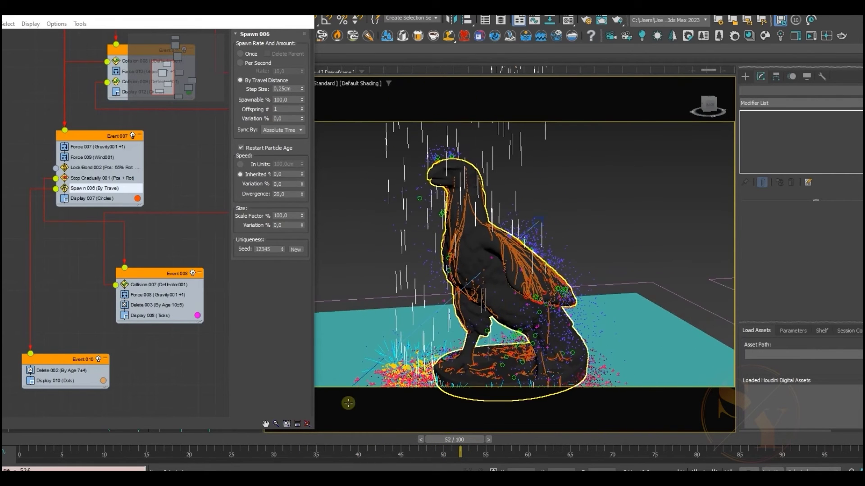
{"action": "left_click_drag", "start_coordinate": [309, 440], "coordinate": [554, 440]}
Return to Event 002 and review the Spawn 008 offspring and speed settings and its link to Event 007.
{"action": "middle_click_drag", "start_coordinate": [123, 166], "coordinate": [51, 395]}
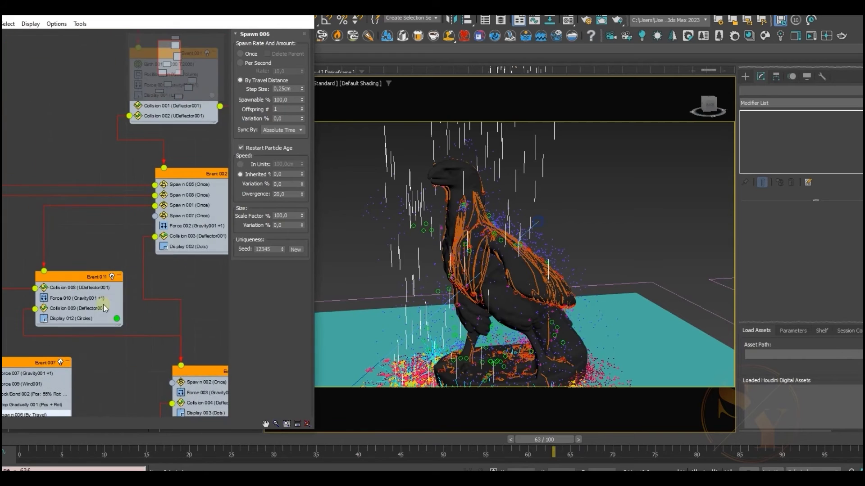
{"action": "left_click", "coordinate": [177, 197]}
{"action": "middle_click_drag", "start_coordinate": [89, 218], "coordinate": [106, 164]}
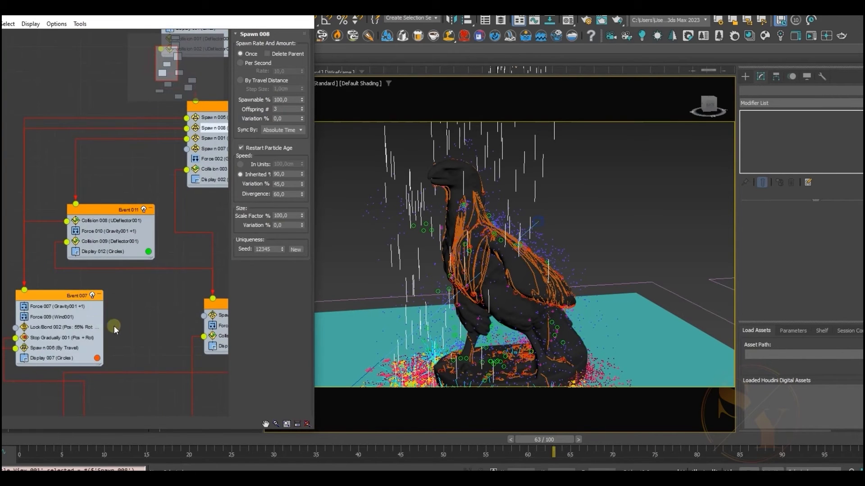
{"action": "middle_click_drag", "start_coordinate": [103, 340], "coordinate": [89, 361]}
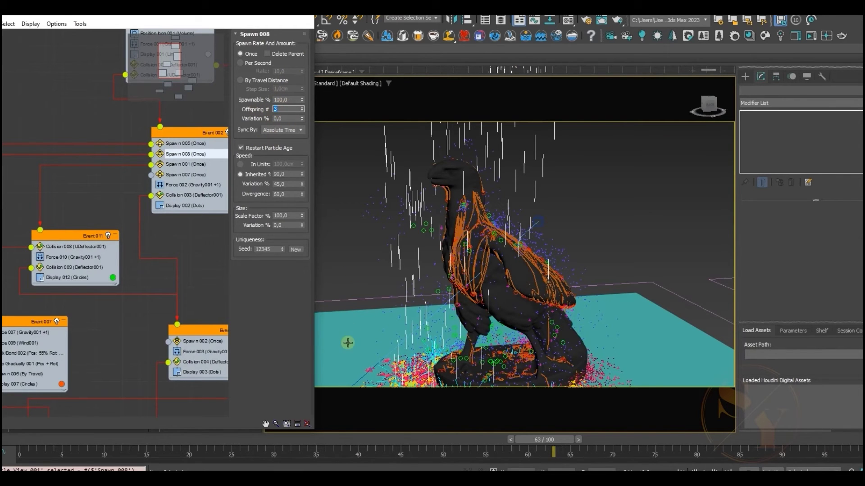
Scrub the timeline through frames 19, 22, 27 and 32 to examine the particles spawned on the statue.
{"action": "left_click_drag", "start_coordinate": [221, 441], "coordinate": [199, 436]}
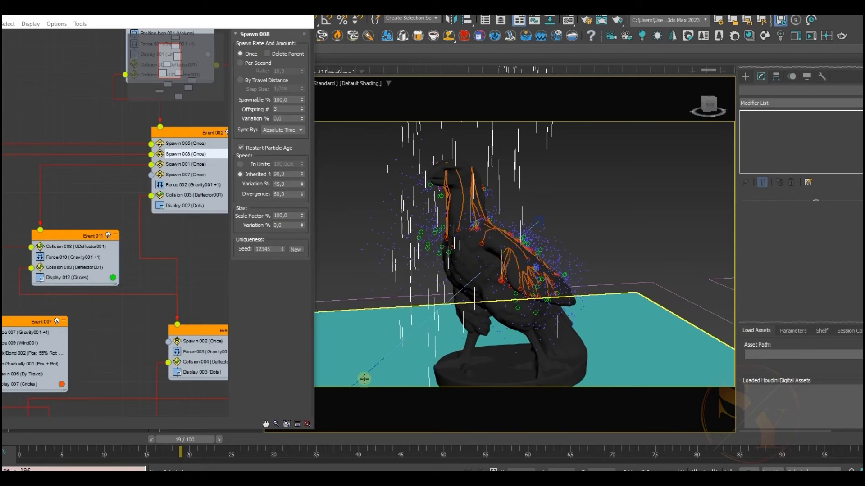
{"action": "mouse_move", "coordinate": [200, 439]}
{"action": "left_mouse_down"}
{"action": "mouse_move", "coordinate": [232, 442]}
{"action": "mouse_move", "coordinate": [206, 440]}
{"action": "left_mouse_up"}
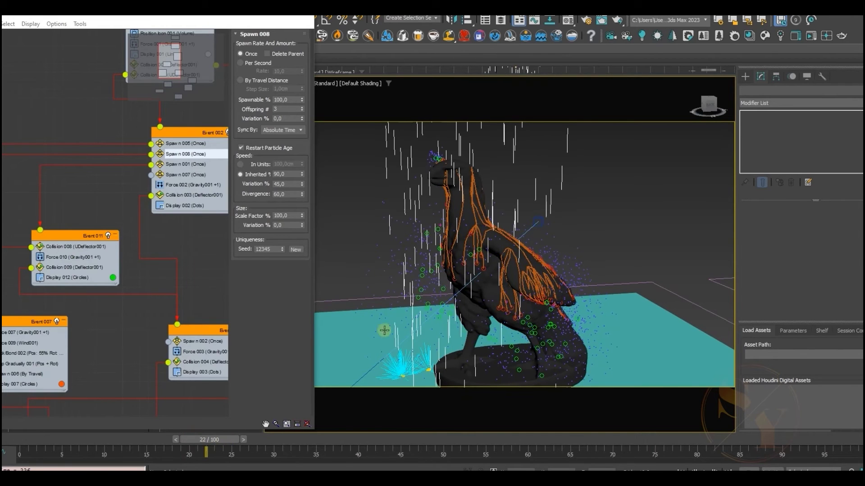
{"action": "left_click", "coordinate": [471, 226]}
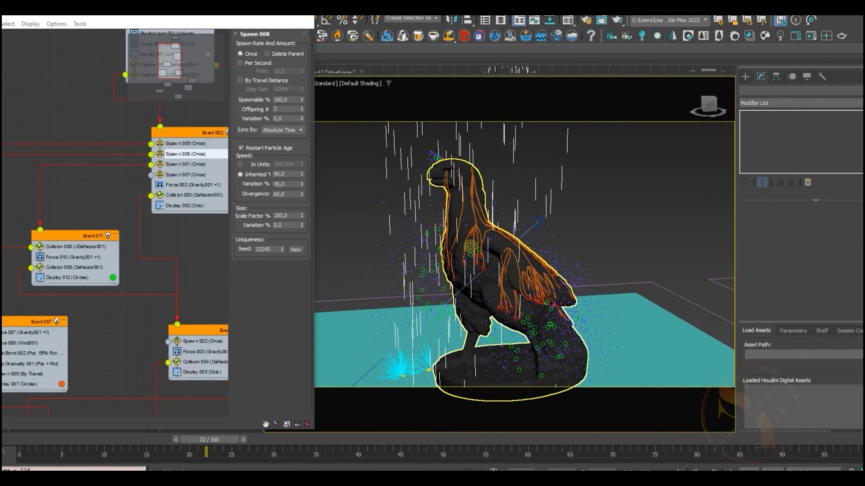
{"action": "key", "text": "ctrl+d"}
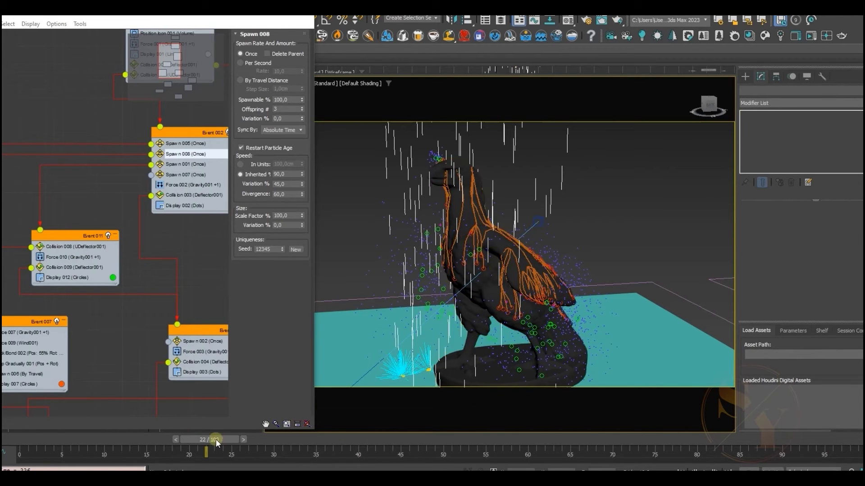
{"action": "left_click_drag", "start_coordinate": [219, 437], "coordinate": [260, 446]}
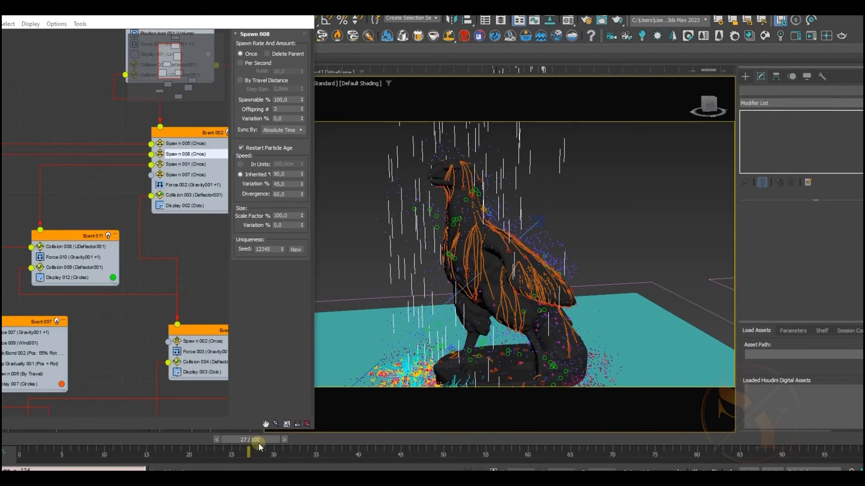
{"action": "left_click", "coordinate": [452, 235]}
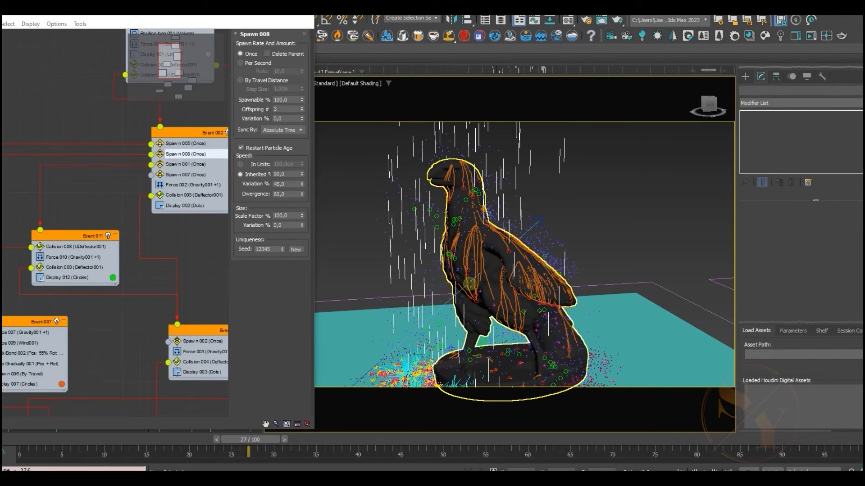
{"action": "key", "text": "ctrl+d"}
{"action": "left_click_drag", "start_coordinate": [259, 444], "coordinate": [306, 446]}
Review the Spawn 001 offspring settings in Event 002 and scrub through frames 25 and 31 to preview the splashes.
{"action": "middle_click_drag", "start_coordinate": [103, 330], "coordinate": [87, 343]}
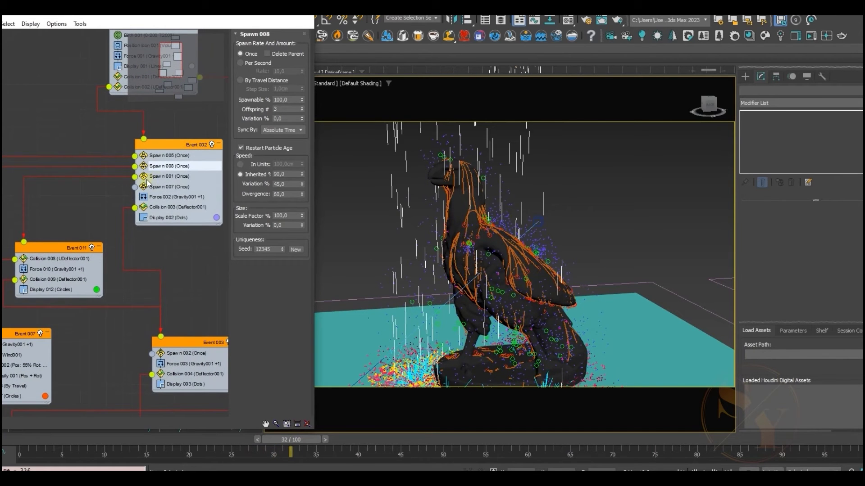
{"action": "left_click", "coordinate": [159, 180]}
{"action": "middle_click_drag", "start_coordinate": [50, 216], "coordinate": [92, 224]}
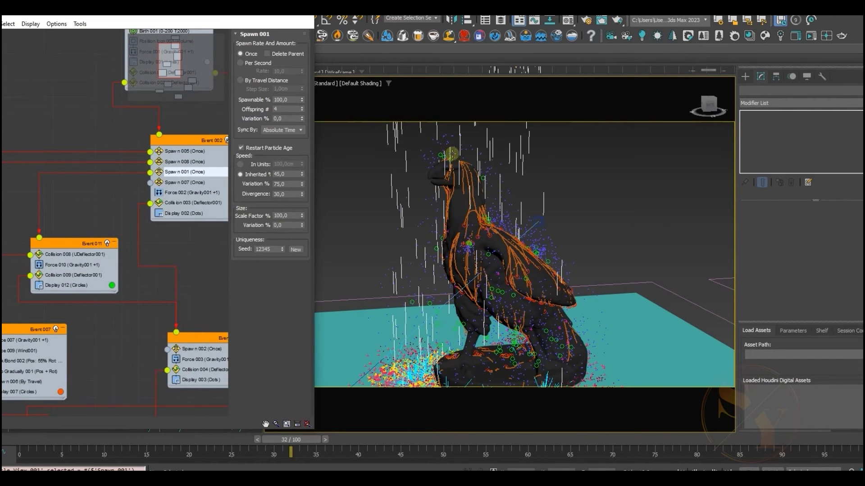
{"action": "left_click_drag", "start_coordinate": [185, 442], "coordinate": [245, 441]}
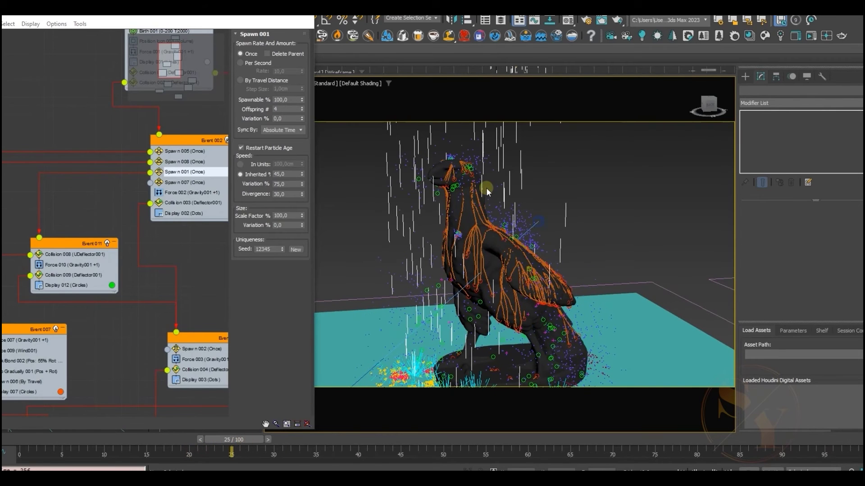
{"action": "double_click", "coordinate": [281, 109]}
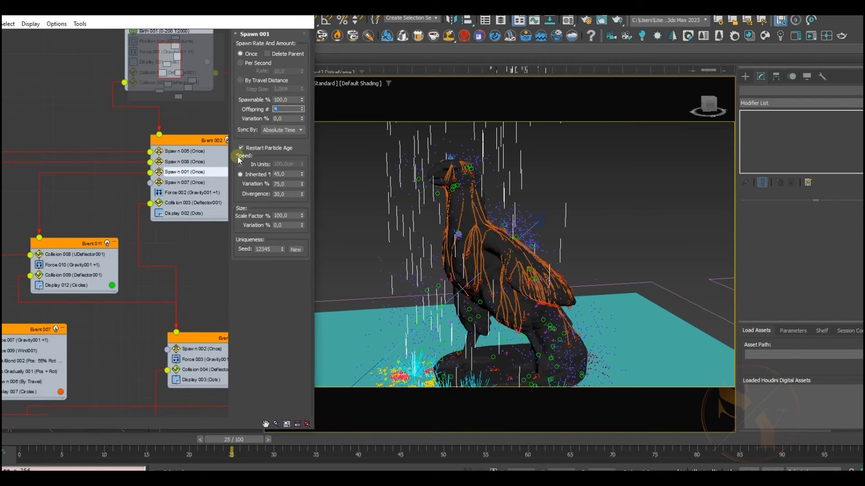
{"action": "left_click_drag", "start_coordinate": [234, 438], "coordinate": [284, 437]}
Follow the collision links from Event 002 through Event 003 to Event 004, and return to Event 002.
{"action": "middle_click_drag", "start_coordinate": [118, 339], "coordinate": [45, 316]}
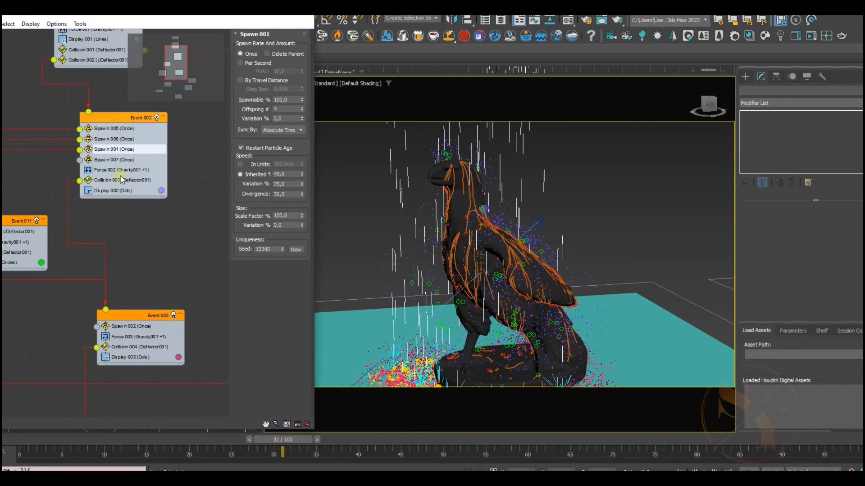
{"action": "middle_click_drag", "start_coordinate": [104, 230], "coordinate": [177, 215]}
{"action": "middle_click_drag", "start_coordinate": [131, 304], "coordinate": [91, 244]}
{"action": "left_click", "coordinate": [158, 241]}
{"action": "middle_click_drag", "start_coordinate": [177, 316], "coordinate": [112, 155]}
{"action": "scroll", "coordinate": [100, 317], "scroll_direction": "down", "scroll_amount": 1}
{"action": "left_click", "coordinate": [93, 330]}
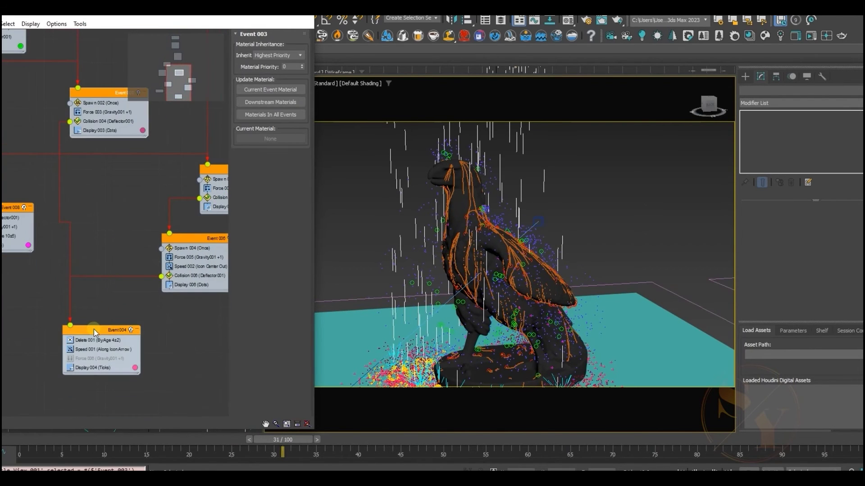
{"action": "middle_click_drag", "start_coordinate": [111, 246], "coordinate": [119, 310]}
{"action": "middle_click_drag", "start_coordinate": [130, 259], "coordinate": [126, 302]}
{"action": "scroll", "coordinate": [170, 254], "scroll_direction": "up", "scroll_amount": 1}
{"action": "middle_click_drag", "start_coordinate": [169, 255], "coordinate": [194, 227]}
{"action": "middle_click_drag", "start_coordinate": [85, 295], "coordinate": [47, 316]}
{"action": "middle_click_drag", "start_coordinate": [165, 254], "coordinate": [151, 278]}
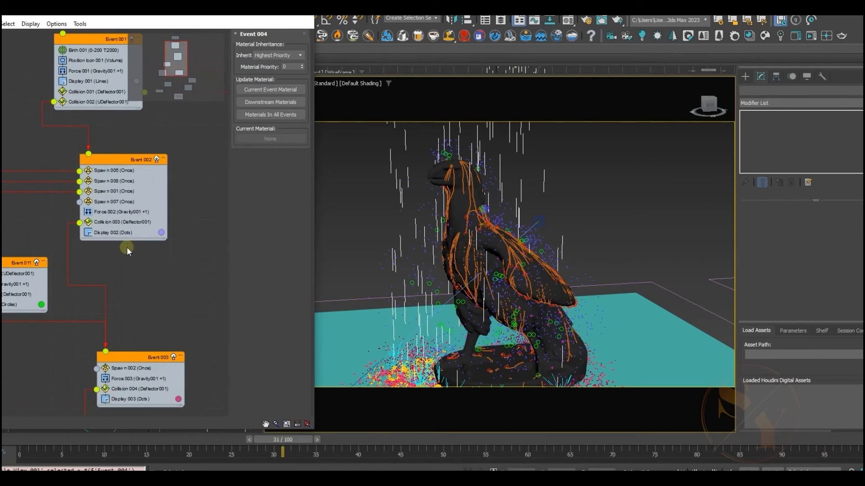
Review Collision 003 and Spawn 007 in Event 002, and scrub to frames 25 and 64 to preview the particles.
{"action": "left_click", "coordinate": [99, 222]}
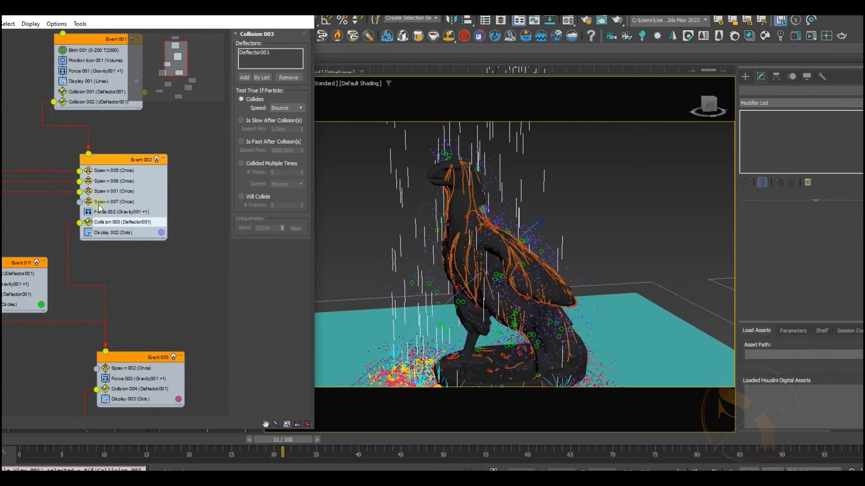
{"action": "left_click", "coordinate": [105, 202]}
{"action": "middle_click_drag", "start_coordinate": [145, 235], "coordinate": [145, 255]}
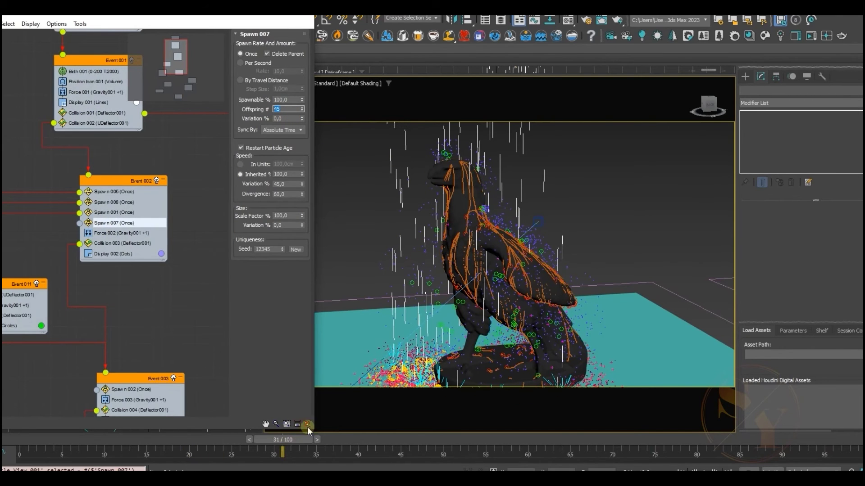
{"action": "left_click_drag", "start_coordinate": [291, 439], "coordinate": [241, 439]}
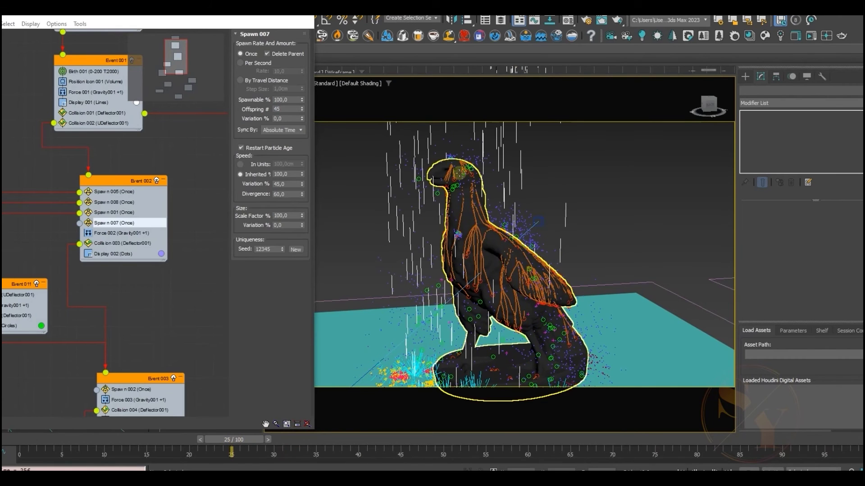
{"action": "left_click_drag", "start_coordinate": [252, 442], "coordinate": [562, 451]}
Compare the flow links of Events 003 to 006 with the splash particles on the ground around the statue base.
{"action": "middle_click_drag", "start_coordinate": [111, 280], "coordinate": [127, 203]}
{"action": "middle_click_drag", "start_coordinate": [100, 154], "coordinate": [32, 47]}
{"action": "scroll", "coordinate": [82, 223], "scroll_direction": "down", "scroll_amount": 1}
{"action": "middle_click_drag", "start_coordinate": [72, 282], "coordinate": [57, 257]}
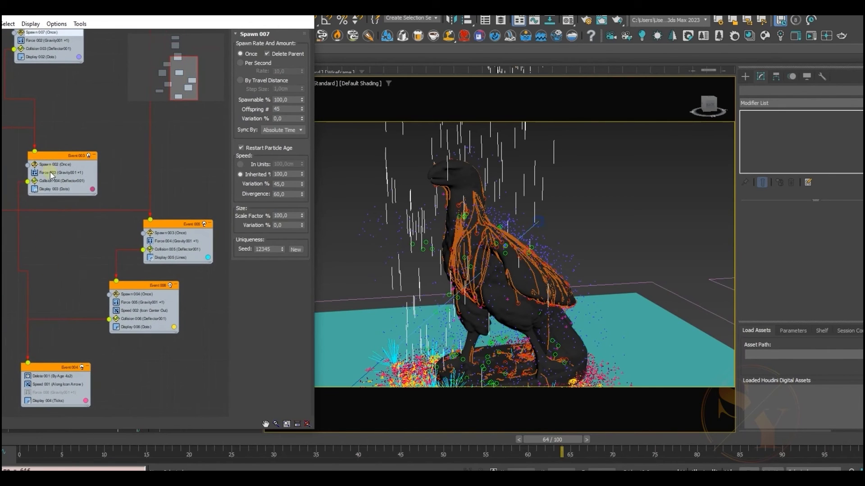
{"action": "middle_click_drag", "start_coordinate": [62, 119], "coordinate": [84, 132]}
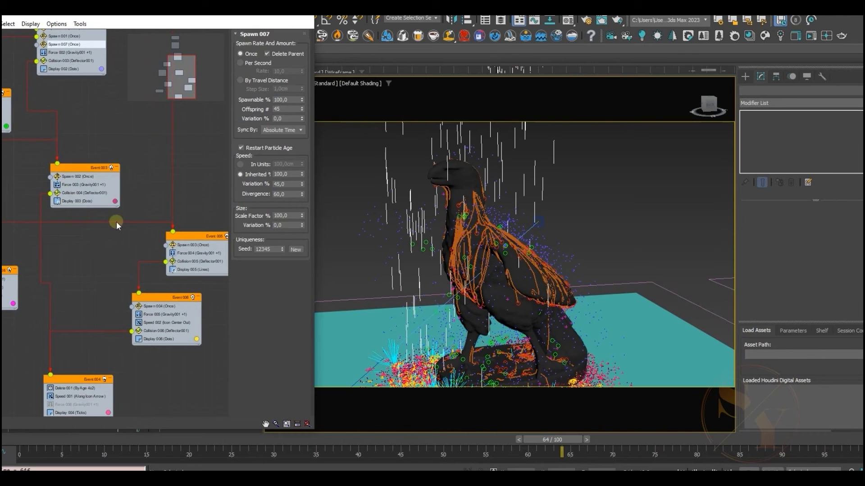
{"action": "middle_click_drag", "start_coordinate": [435, 295], "coordinate": [463, 200]}
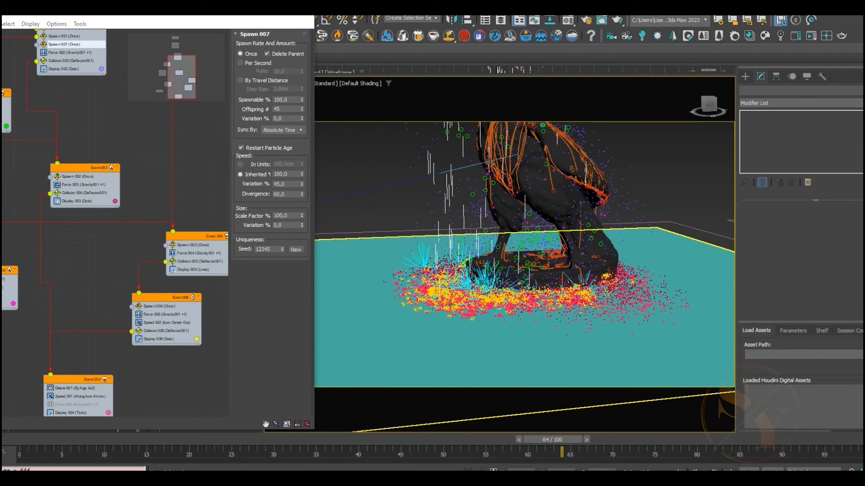
Review Event 004 at the end of the flow, and return to Event 001 at its start.
{"action": "scroll", "coordinate": [83, 305], "scroll_direction": "down", "scroll_amount": 5}
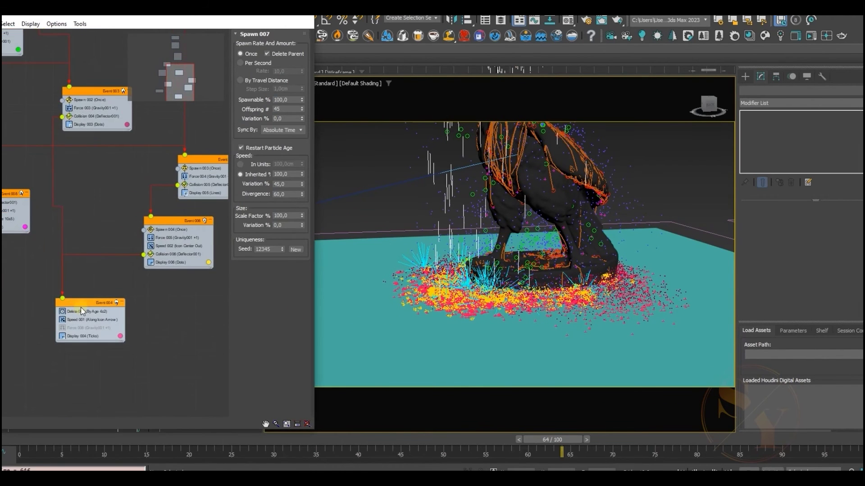
{"action": "left_click", "coordinate": [83, 304]}
{"action": "scroll", "coordinate": [84, 218], "scroll_direction": "up", "scroll_amount": 13}
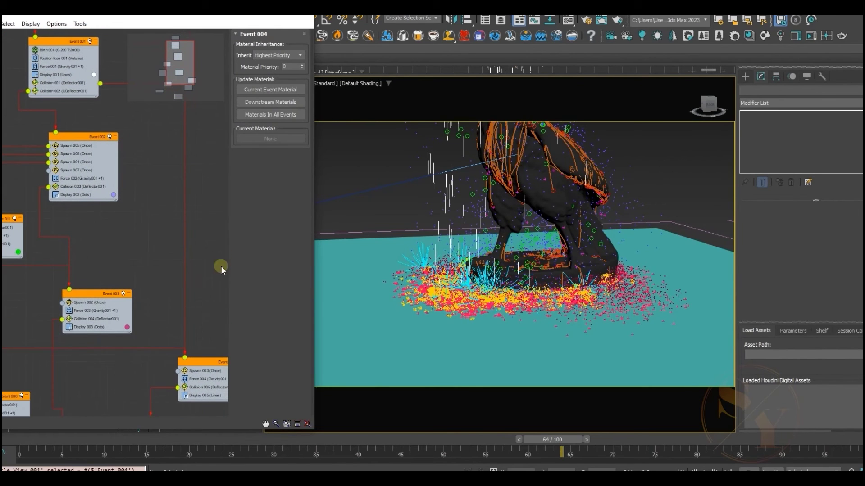
Select the PF Source and scrub to frames 45 and 70 to preview the rain over the whole statue.
{"action": "middle_click_drag", "start_coordinate": [518, 252], "coordinate": [520, 332]}
{"action": "scroll", "coordinate": [521, 331], "scroll_direction": "down", "scroll_amount": 3}
{"action": "middle_click_drag", "start_coordinate": [565, 309], "coordinate": [558, 252]}
{"action": "left_click_drag", "start_coordinate": [47, 438], "coordinate": [412, 452]}
{"action": "left_click_drag", "start_coordinate": [452, 164], "coordinate": [452, 164]}
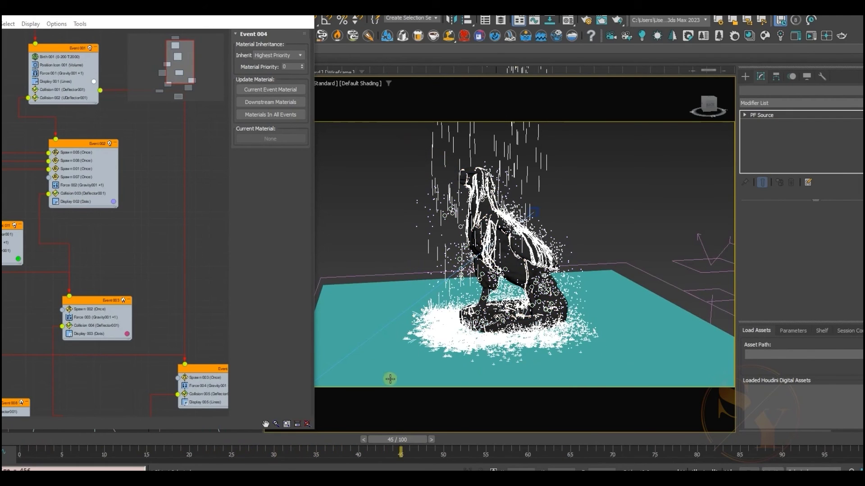
{"action": "left_click_drag", "start_coordinate": [120, 439], "coordinate": [614, 452]}
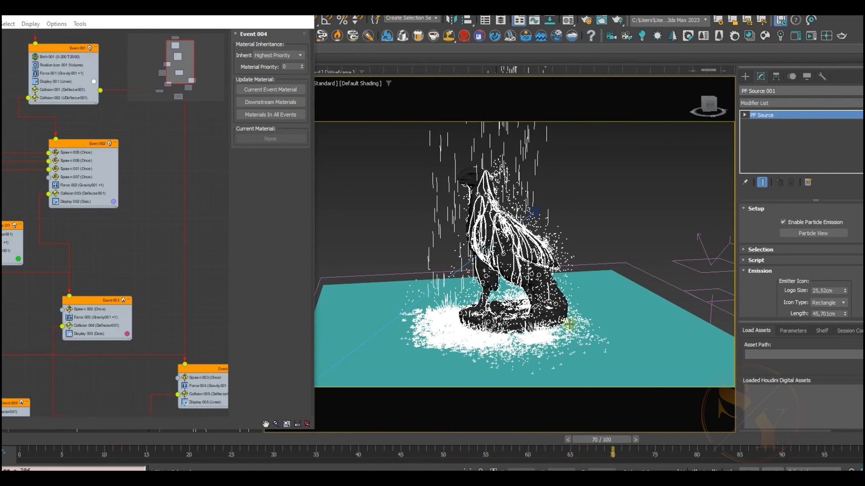
Preview the rain and splashes around the statue from several angles at frames 61, 76 and 81.
{"action": "middle_click_drag", "start_coordinate": [509, 235], "coordinate": [541, 246], "text": "alt"}
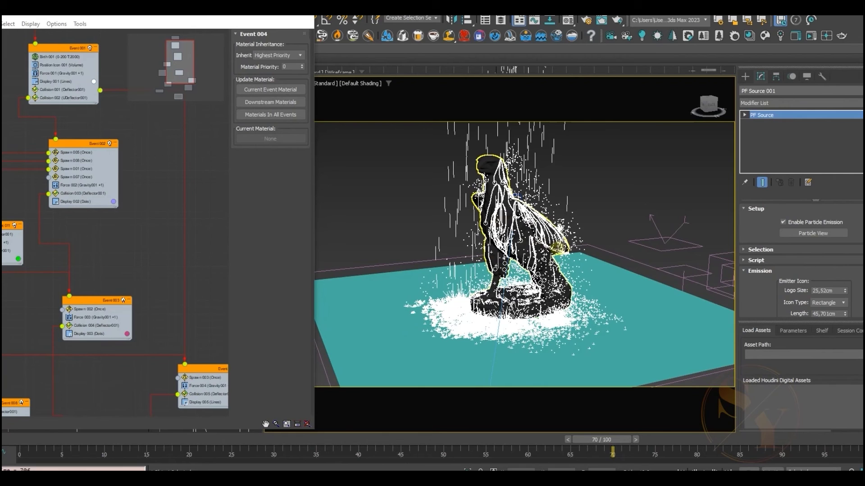
{"action": "middle_click_drag", "start_coordinate": [586, 237], "coordinate": [615, 234], "text": "alt"}
{"action": "left_click_drag", "start_coordinate": [52, 445], "coordinate": [541, 439]}
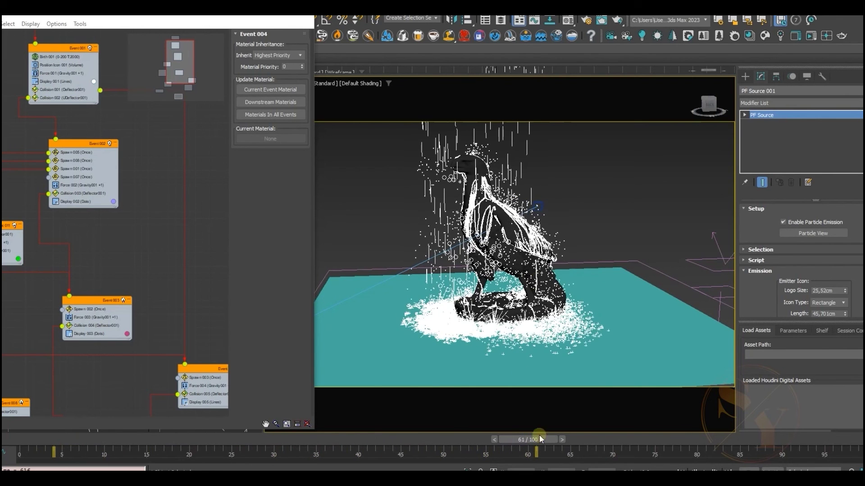
{"action": "middle_click_drag", "start_coordinate": [535, 280], "coordinate": [535, 278], "text": "alt"}
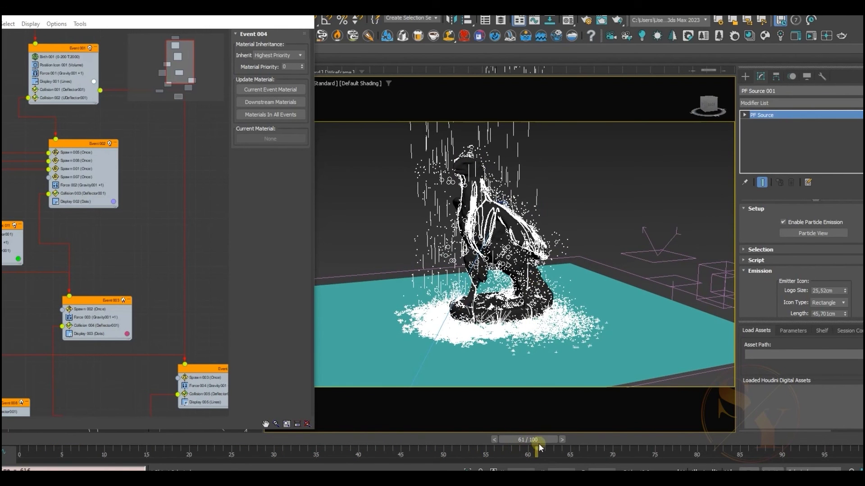
{"action": "left_click_drag", "start_coordinate": [544, 442], "coordinate": [665, 429]}
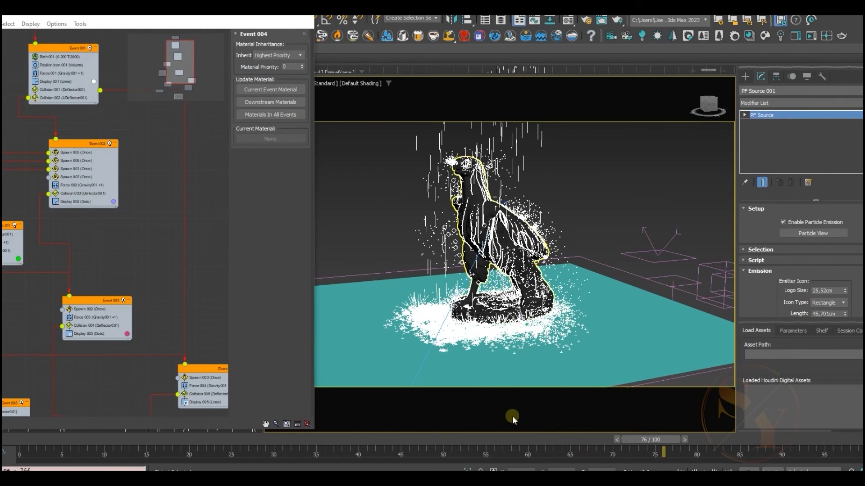
{"action": "left_click_drag", "start_coordinate": [433, 440], "coordinate": [713, 432]}
{"action": "middle_click_drag", "start_coordinate": [556, 252], "coordinate": [526, 211], "text": "alt"}
{"action": "middle_click_drag", "start_coordinate": [515, 257], "coordinate": [527, 257], "text": "alt"}
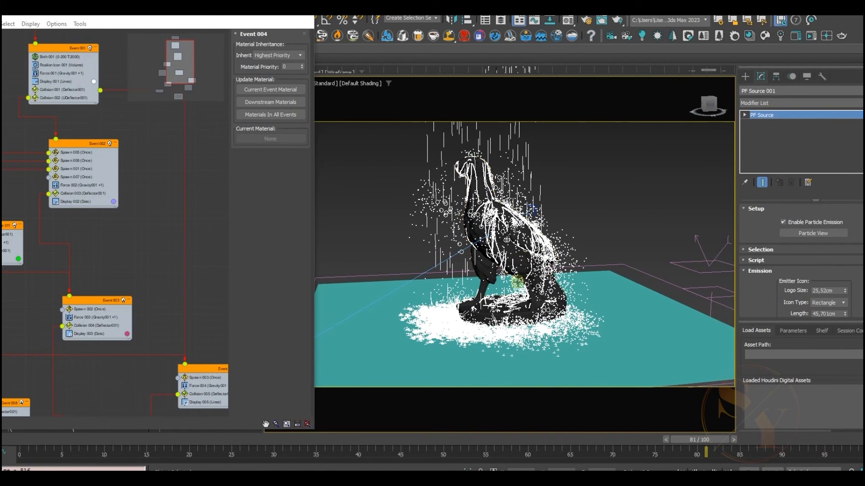
Bring more of the flow diagram into view, and compare it with the particles at frames 75 and 82.
{"action": "scroll", "coordinate": [142, 231], "scroll_direction": "down", "scroll_amount": 5}
{"action": "middle_click_drag", "start_coordinate": [144, 282], "coordinate": [145, 247]}
{"action": "left_click_drag", "start_coordinate": [405, 444], "coordinate": [655, 452]}
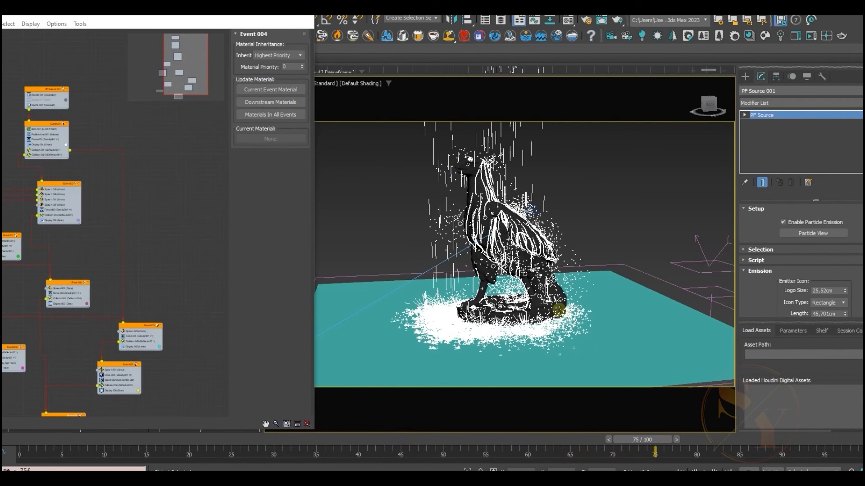
{"action": "mouse_move", "coordinate": [570, 291]}
{"action": "middle_mouse_down"}
{"action": "mouse_move", "coordinate": [532, 282]}
{"action": "mouse_move", "coordinate": [538, 277]}
{"action": "middle_mouse_up"}
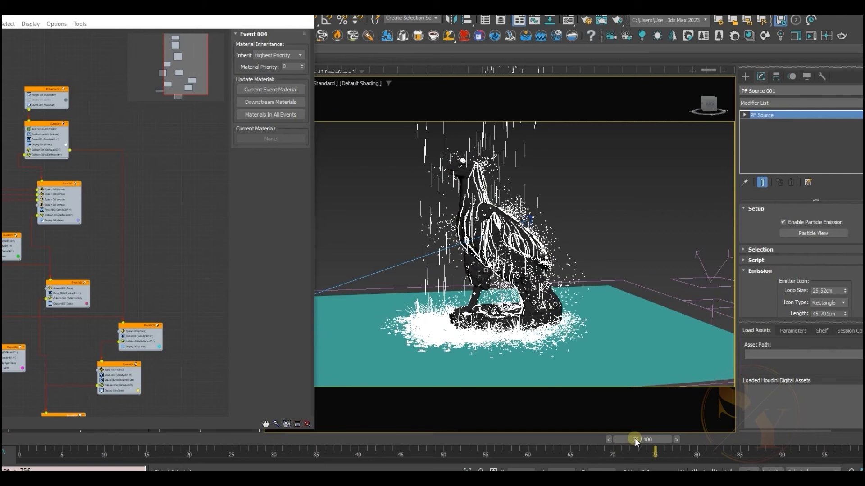
{"action": "left_click_drag", "start_coordinate": [635, 439], "coordinate": [707, 441]}
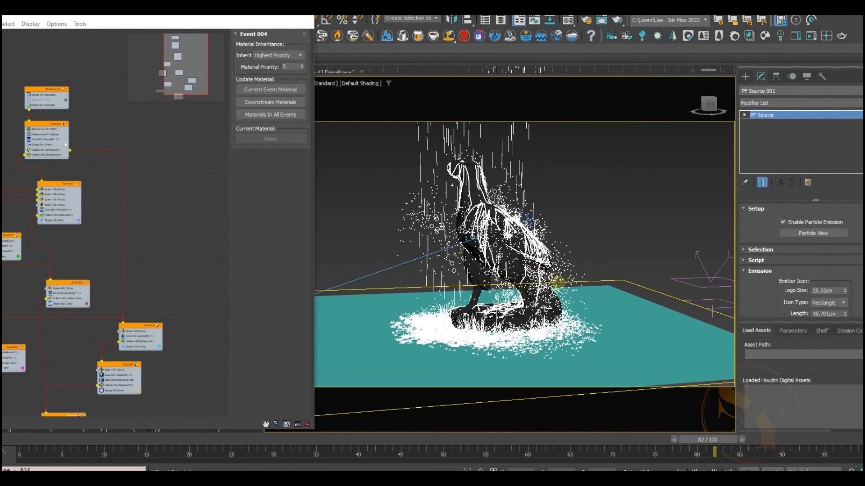
Show the side events of the flow diagram, and play the particle animation from frame 29.
{"action": "middle_click_drag", "start_coordinate": [126, 239], "coordinate": [191, 266]}
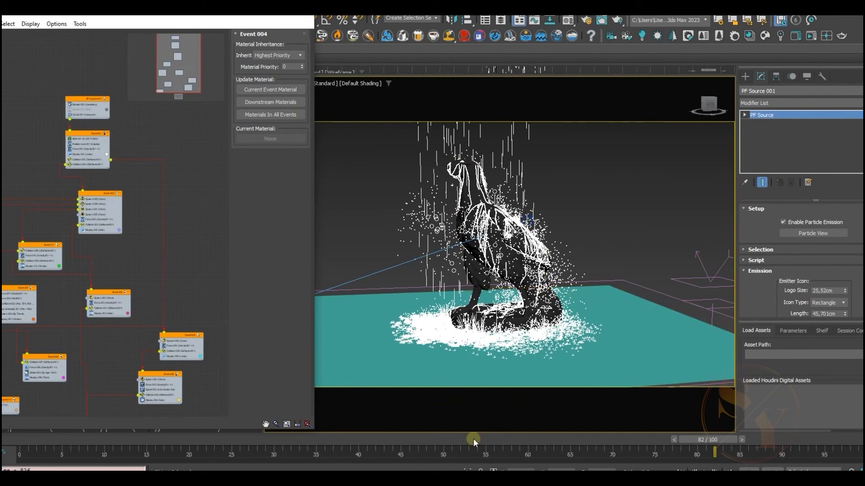
{"action": "left_click", "coordinate": [266, 448]}
{"action": "left_click", "coordinate": [714, 469]}
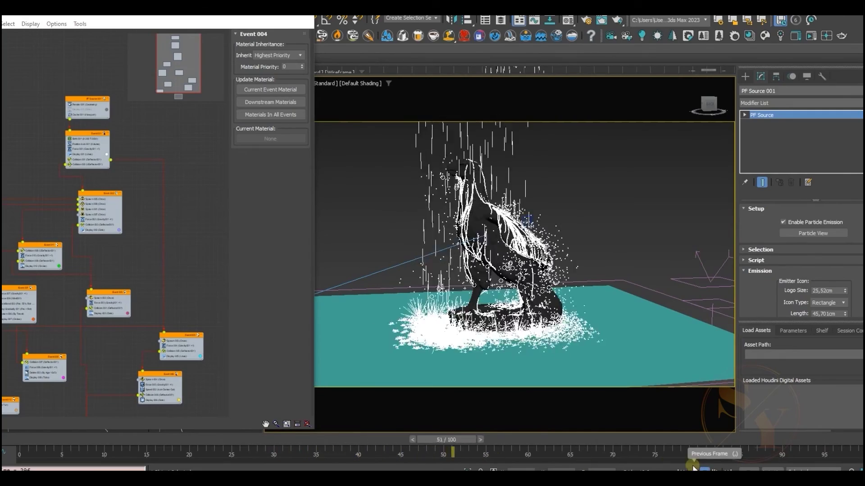